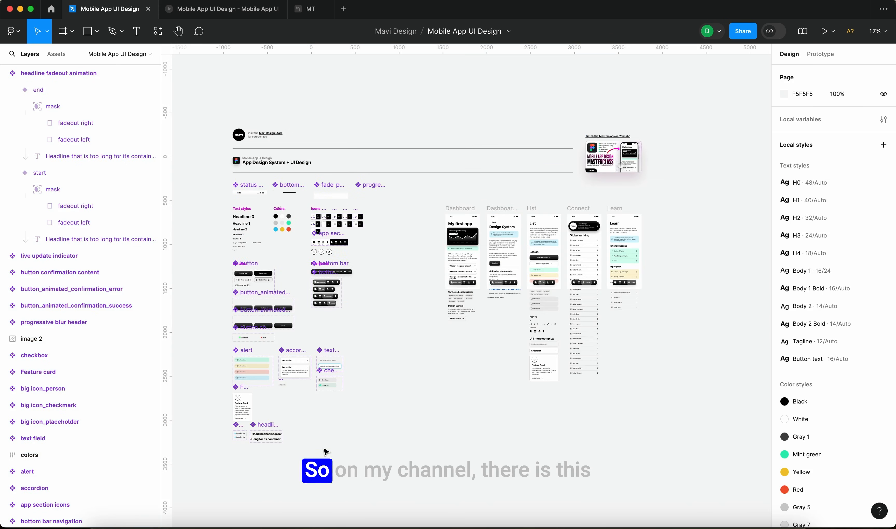
# Step: Look over the masterclass thumbnail, the finished app screens and the design system components of the file
pyautogui.scroll(10, 614, 160)
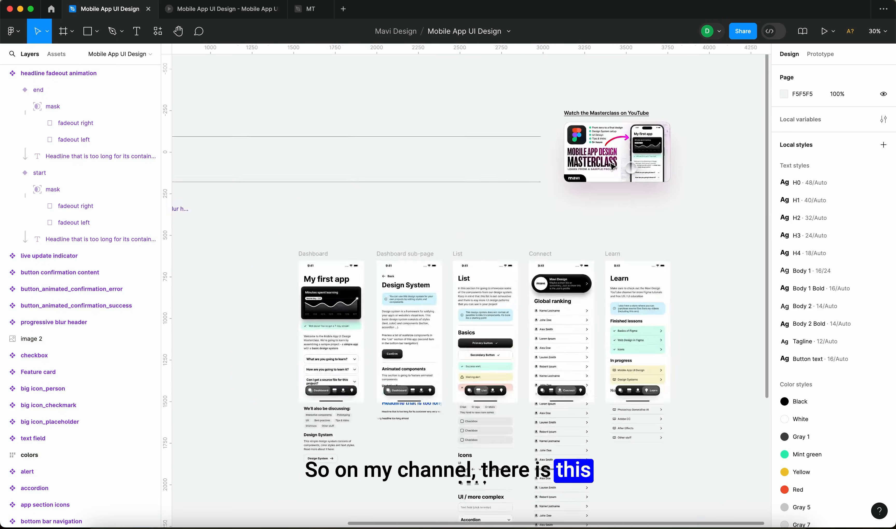
pyautogui.moveTo(742, 335); pyautogui.dragTo(365, 61)
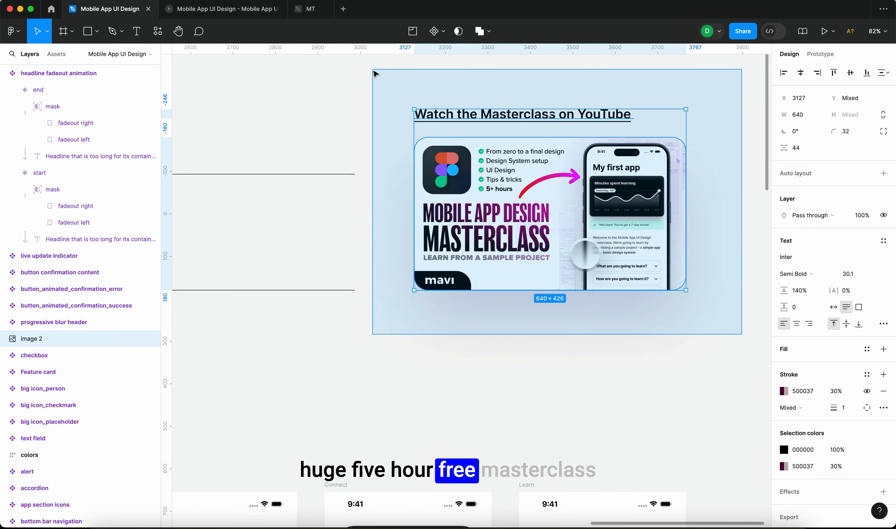
pyautogui.click(369, 116)
pyautogui.scroll(-3, 368, 116)
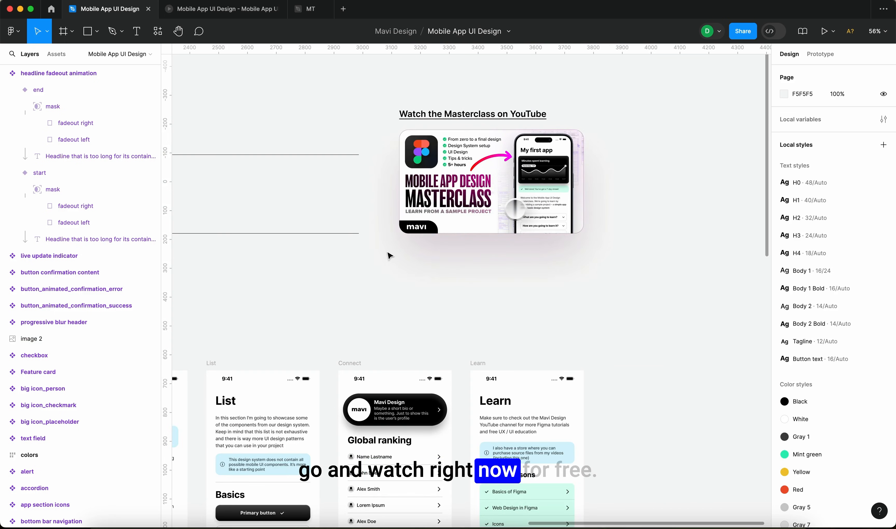
pyautogui.scroll(-9, 388, 256)
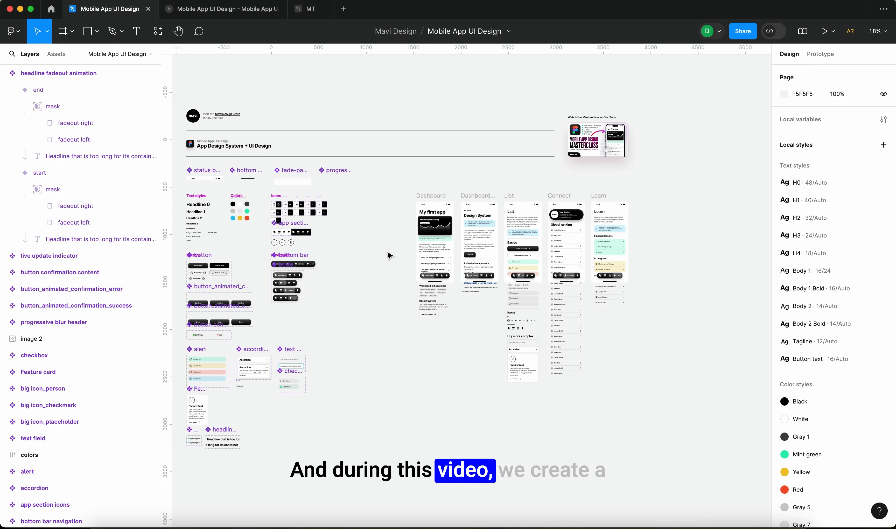
pyautogui.moveTo(753, 418); pyautogui.dragTo(459, 165)
pyautogui.click(238, 174)
pyautogui.moveTo(223, 149); pyautogui.dragTo(439, 376)
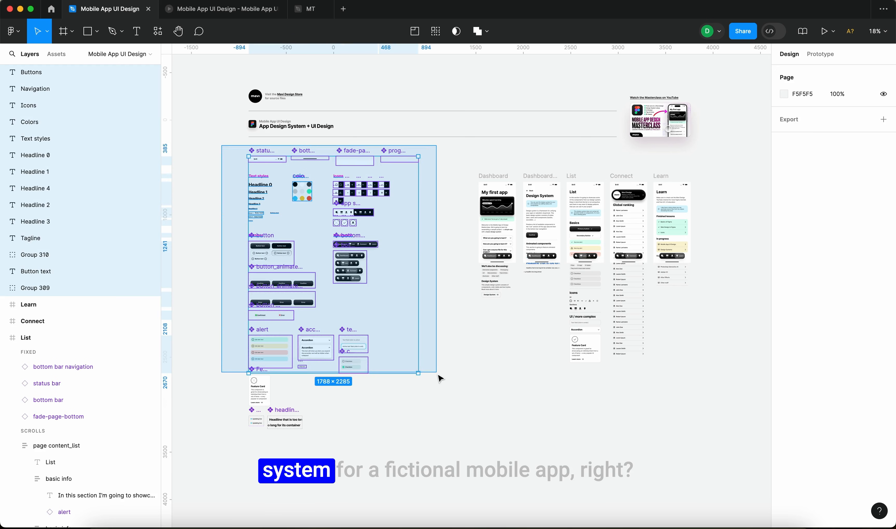
pyautogui.click(440, 445)
pyautogui.scroll(5, 657, 226)
pyautogui.scroll(-5, 657, 226)
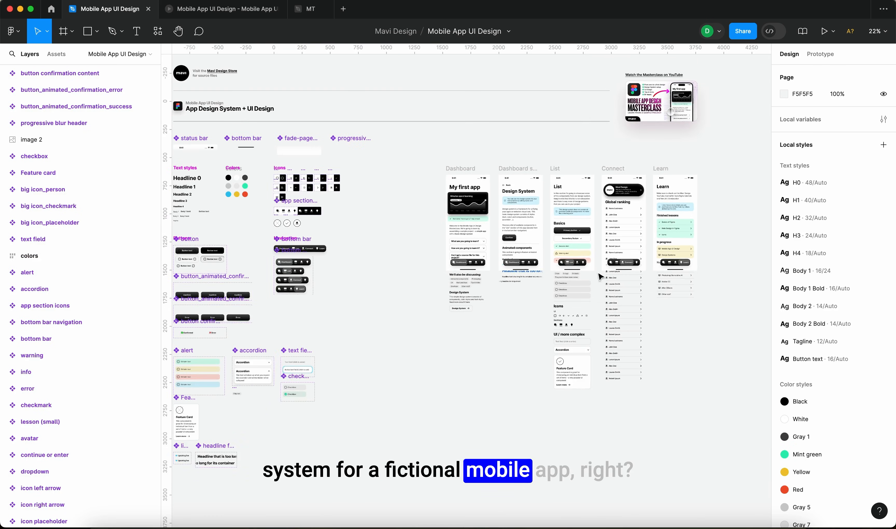
# Step: Examine the live update indicator and headline fadeout animation components at the end of the design system
pyautogui.hscroll(-5, 483, 343)
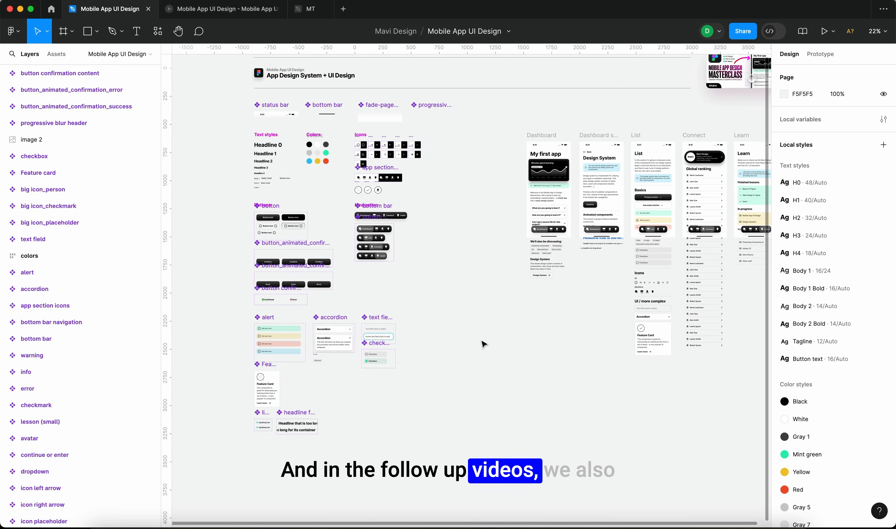
pyautogui.scroll(-3, 483, 344)
pyautogui.scroll(5, 328, 443)
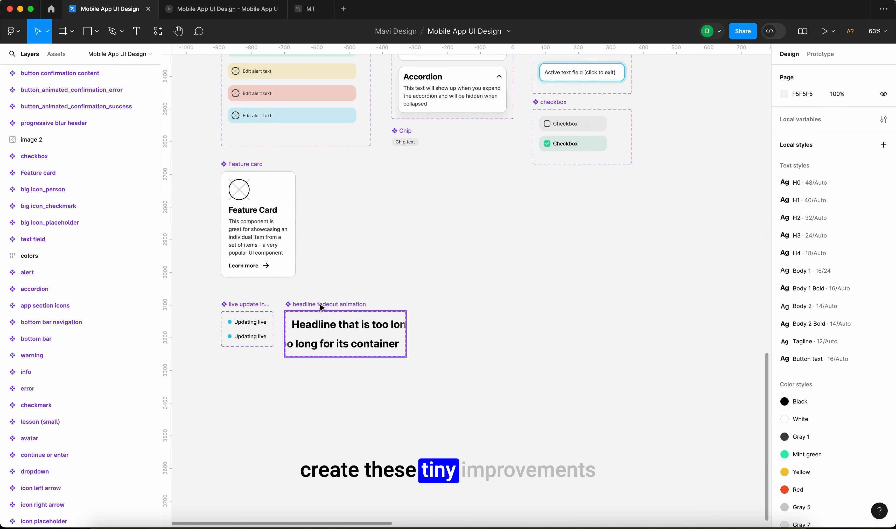
pyautogui.click(345, 329)
pyautogui.scroll(-5, 284, 298)
pyautogui.click(380, 278)
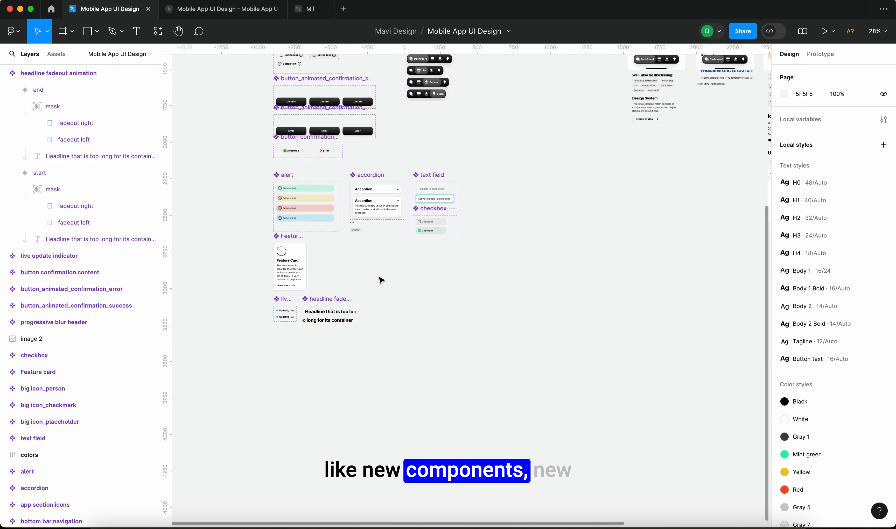
pyautogui.scroll(5, 478, 262)
pyautogui.scroll(-2, 494, 270)
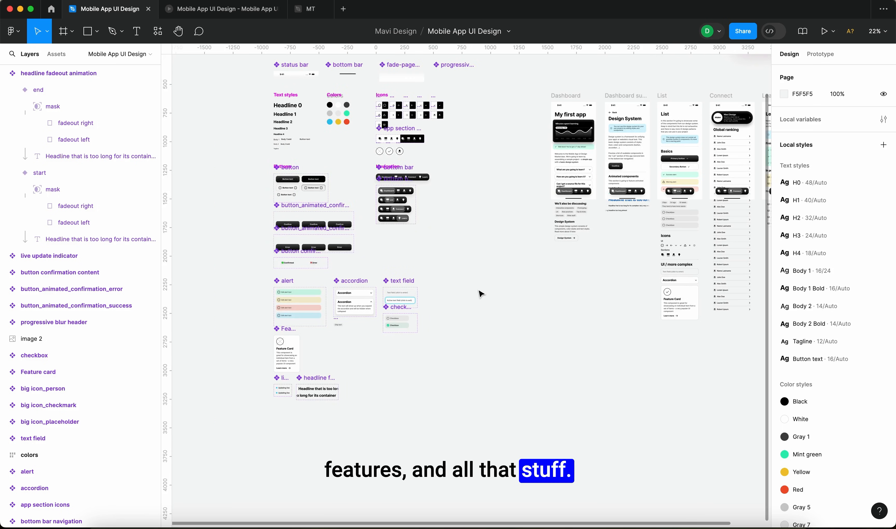
# Step: Review the whole file's contents, including the alert, accordion, text field and Feature card components
pyautogui.scroll(-3, 480, 293)
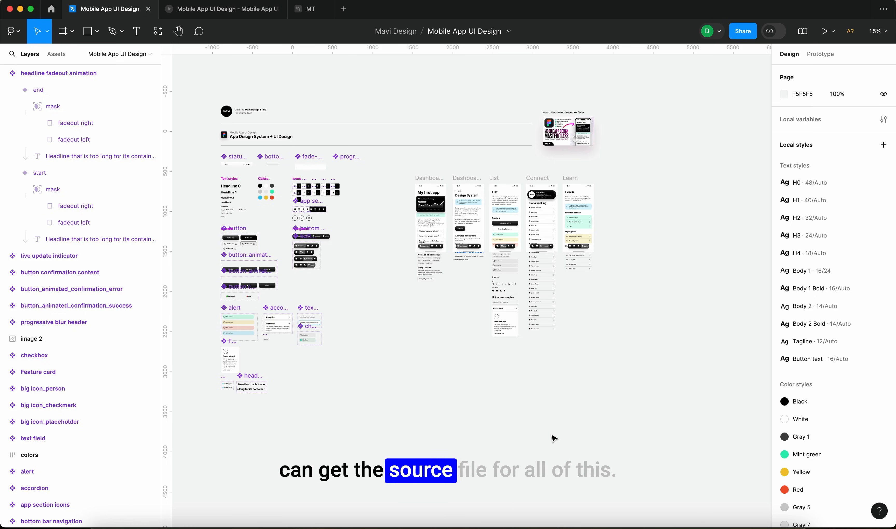
pyautogui.moveTo(666, 480); pyautogui.dragTo(202, 105)
pyautogui.click(205, 146)
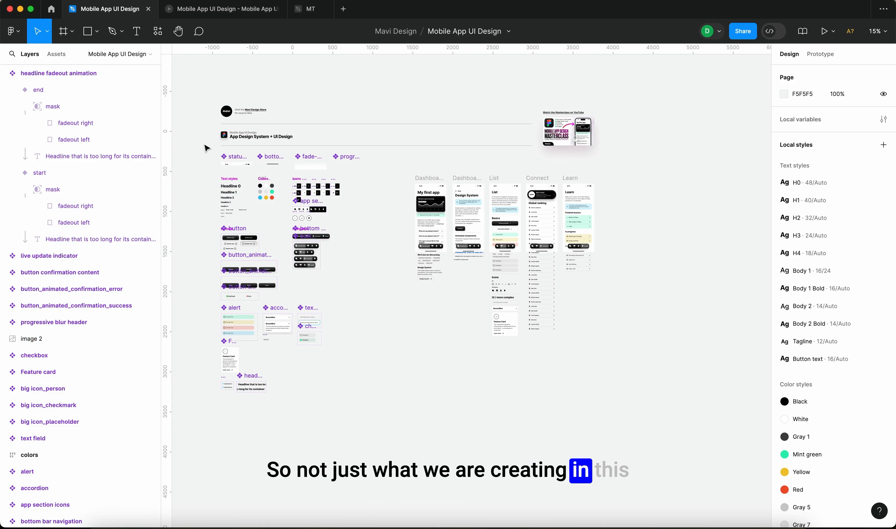
pyautogui.moveTo(198, 95); pyautogui.dragTo(623, 450)
pyautogui.click(623, 451)
pyautogui.scroll(5, 305, 416)
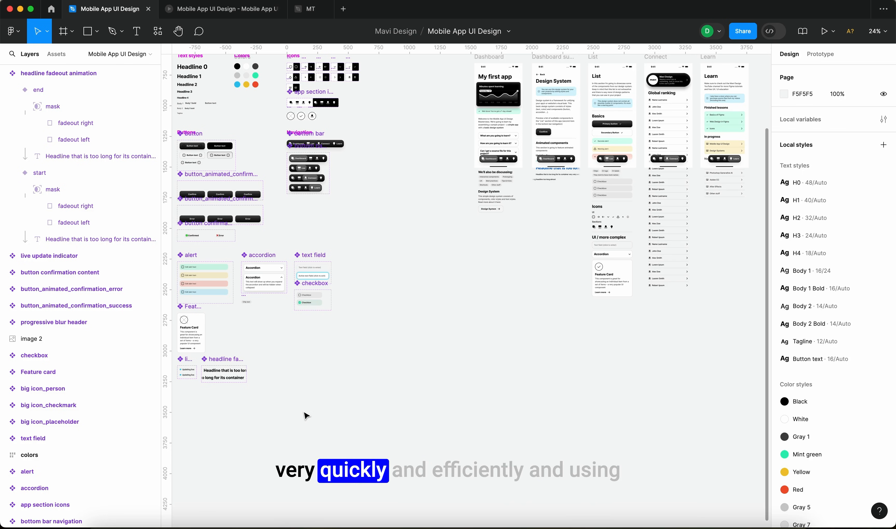
pyautogui.hscroll(-1, 304, 413)
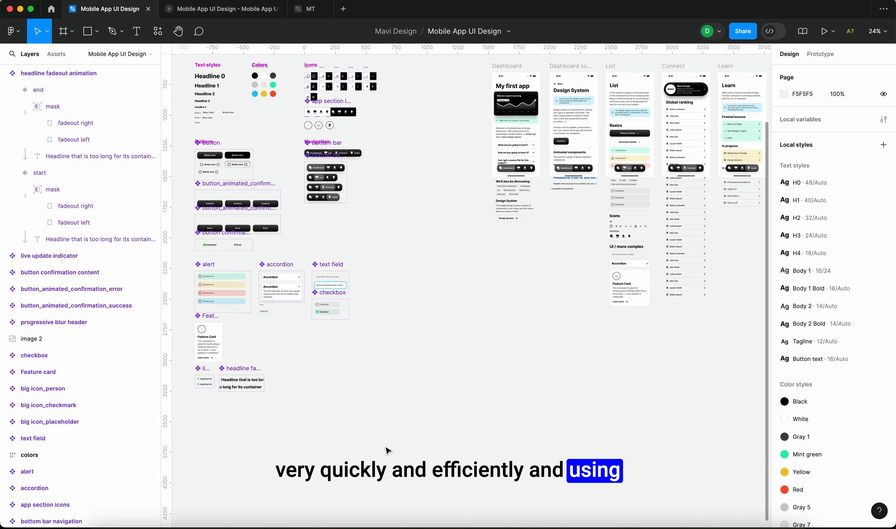
pyautogui.moveTo(385, 448); pyautogui.dragTo(188, 261)
pyautogui.click(358, 423)
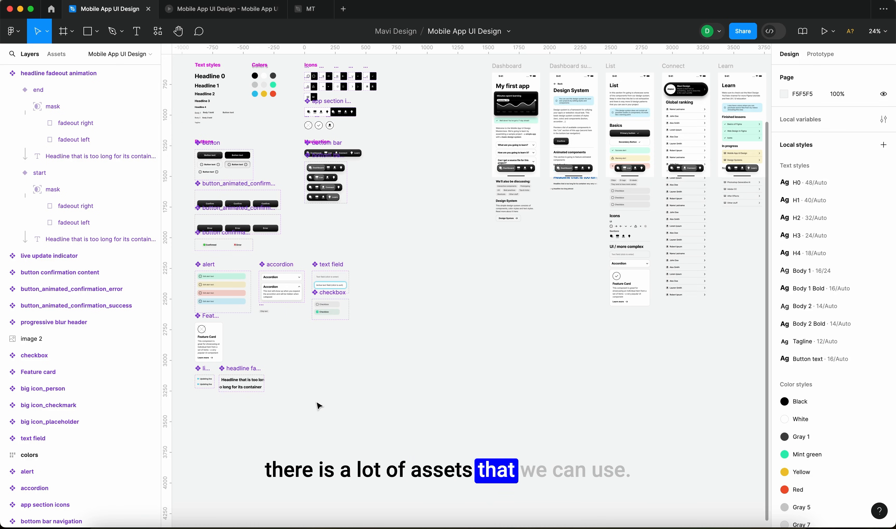
# Step: Place an instance of the Feature card component on the empty canvas beside the headline fadeout animation
pyautogui.scroll(5, 316, 403)
pyautogui.click(293, 291)
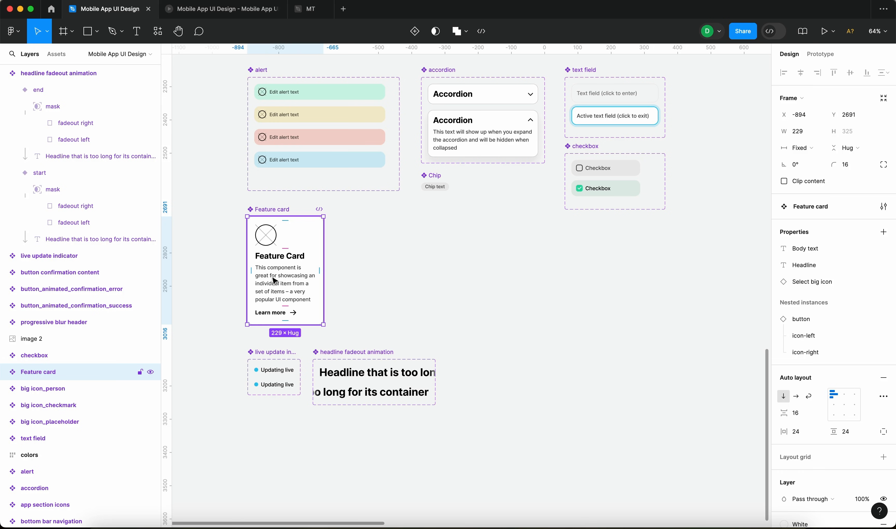
pyautogui.moveTo(270, 281); pyautogui.dragTo(567, 382)
pyautogui.moveTo(715, 369); pyautogui.dragTo(621, 309)
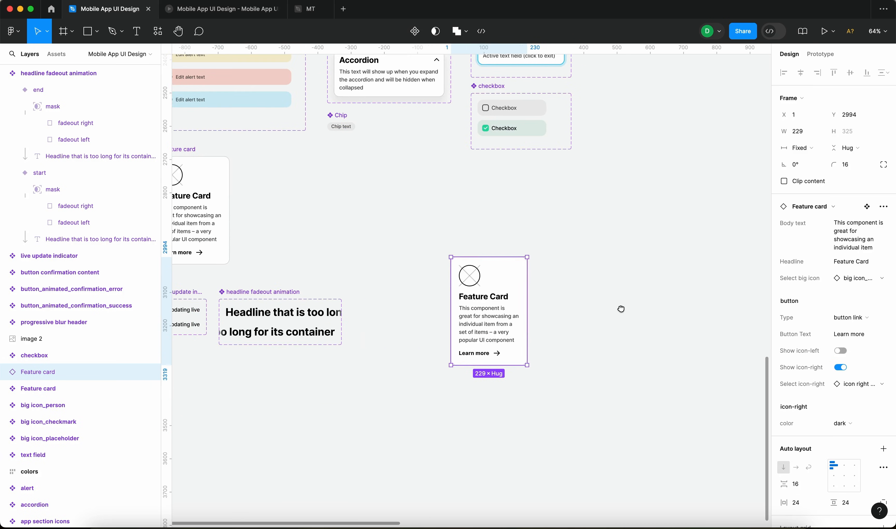
pyautogui.moveTo(512, 327); pyautogui.dragTo(553, 283)
pyautogui.click(647, 312)
pyautogui.scroll(5, 525, 248)
# Step: Narrow the Feature card instance to a width of 200 and set its headline to "Headline"
pyautogui.click(543, 300)
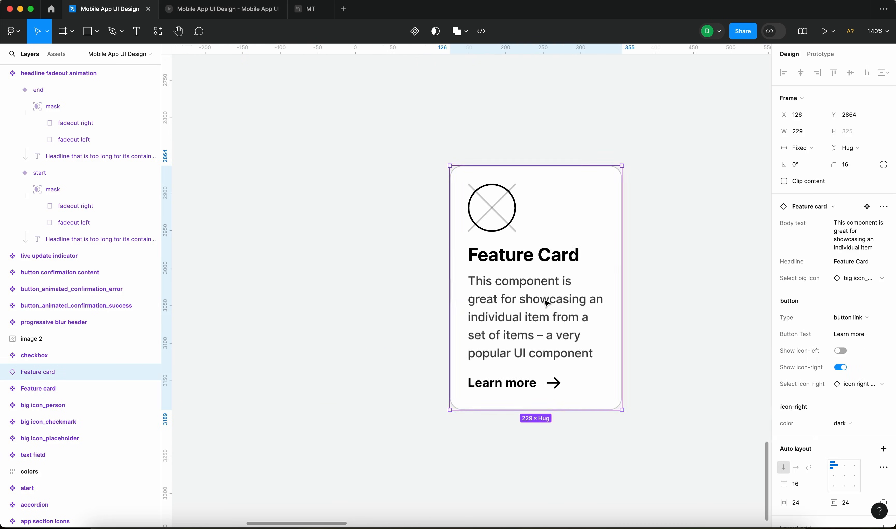
pyautogui.moveTo(622, 289); pyautogui.dragTo(603, 296)
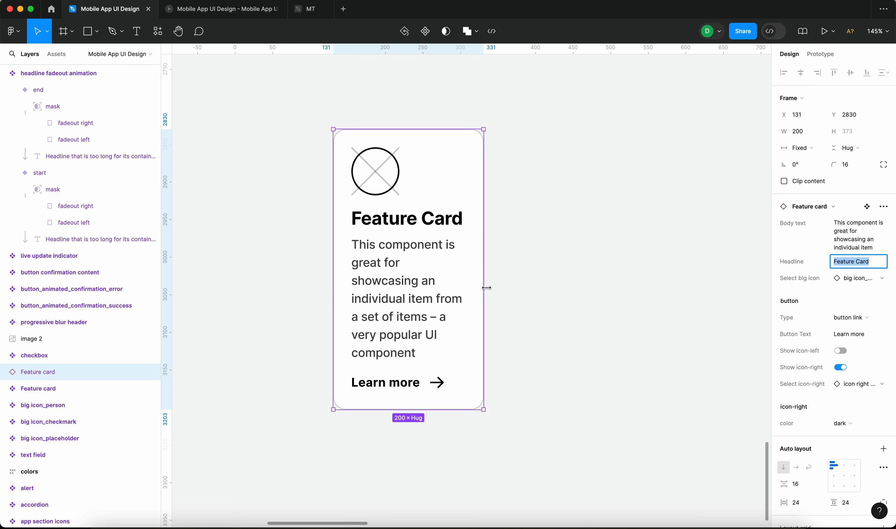
pyautogui.write('Headline')
pyautogui.press('Return')
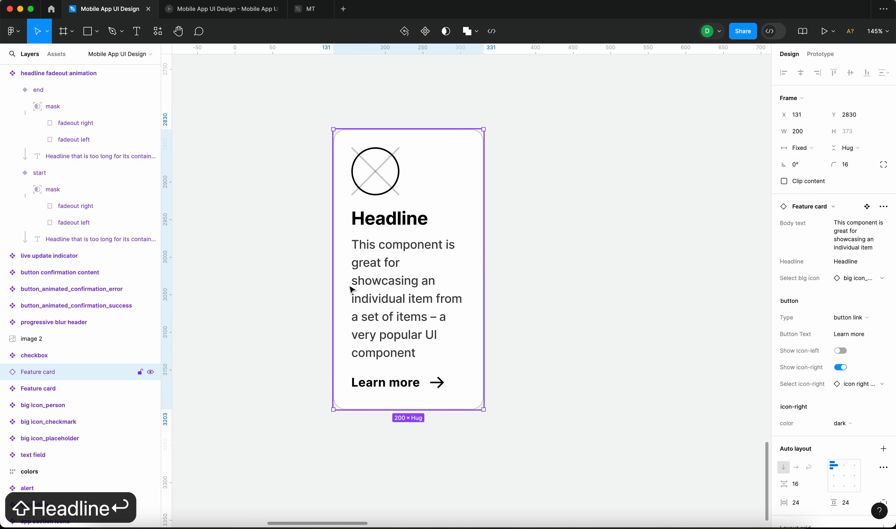
pyautogui.click(564, 327)
pyautogui.scroll(-3, 566, 315)
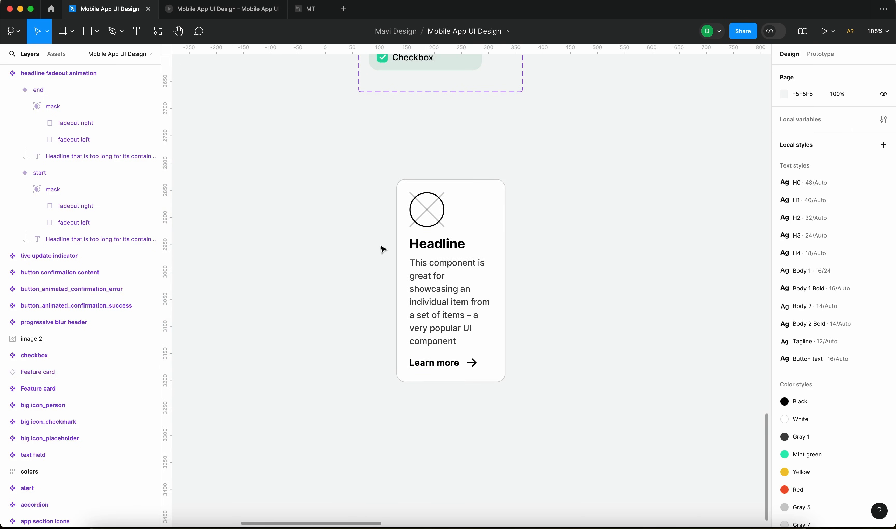
# Step: Draw a plain rectangle of about 194 × 356 beside the Feature card instance
pyautogui.click(497, 279)
pyautogui.press('Escape')
pyautogui.hscroll(3, 545, 262)
pyautogui.press('r')
pyautogui.moveTo(475, 177); pyautogui.dragTo(581, 371)
pyautogui.click(634, 328)
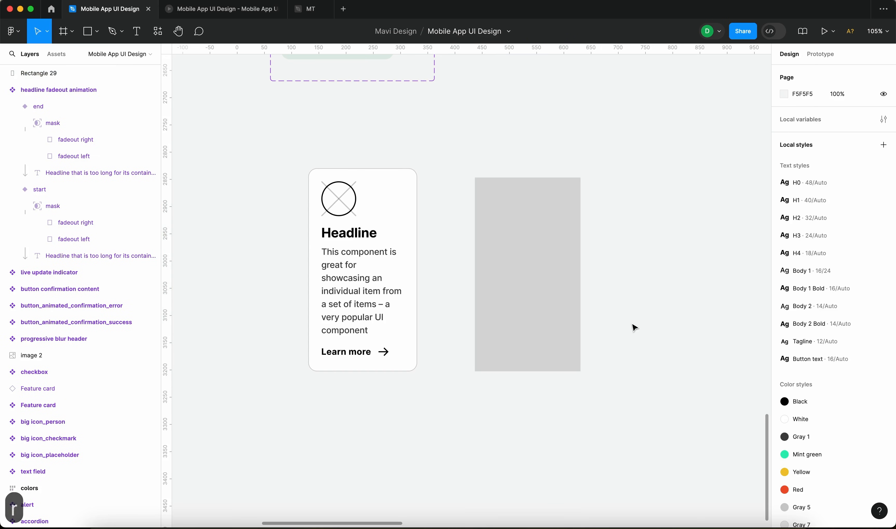
# Step: Move the grey rectangle farther away from the Feature card instance, to about X 615, Y 2830
pyautogui.moveTo(516, 284)
pyautogui.mouseDown()
pyautogui.moveTo(530, 266)
pyautogui.moveTo(509, 270)
pyautogui.mouseUp()
pyautogui.scroll(-5, 510, 271)
pyautogui.click(445, 270)
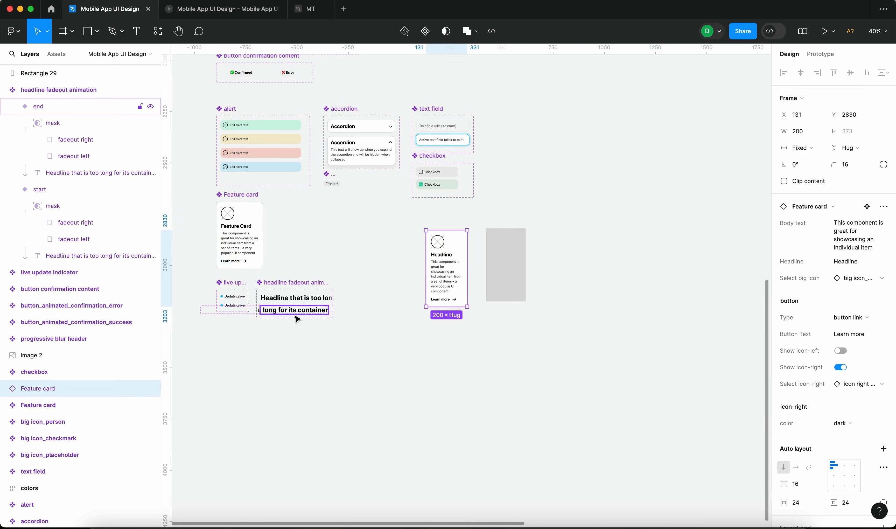
pyautogui.click(392, 395)
pyautogui.click(444, 294)
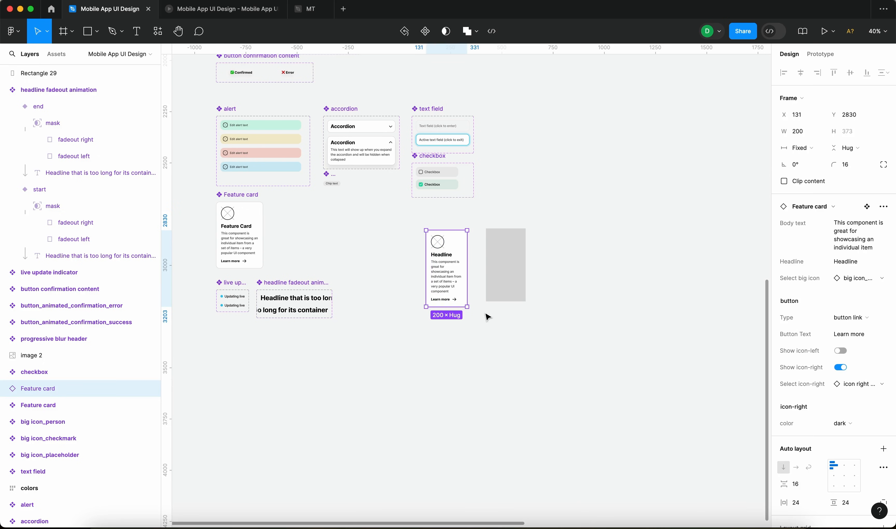
pyautogui.moveTo(497, 270); pyautogui.dragTo(536, 272)
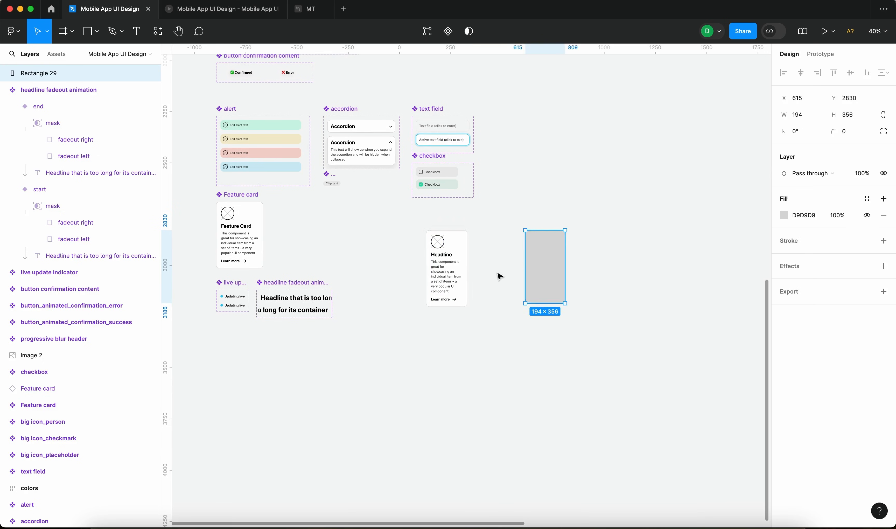
# Step: Replace the Feature card instance's body text with "item 1"
pyautogui.click(441, 270)
pyautogui.scroll(7, 441, 269)
pyautogui.click(865, 237)
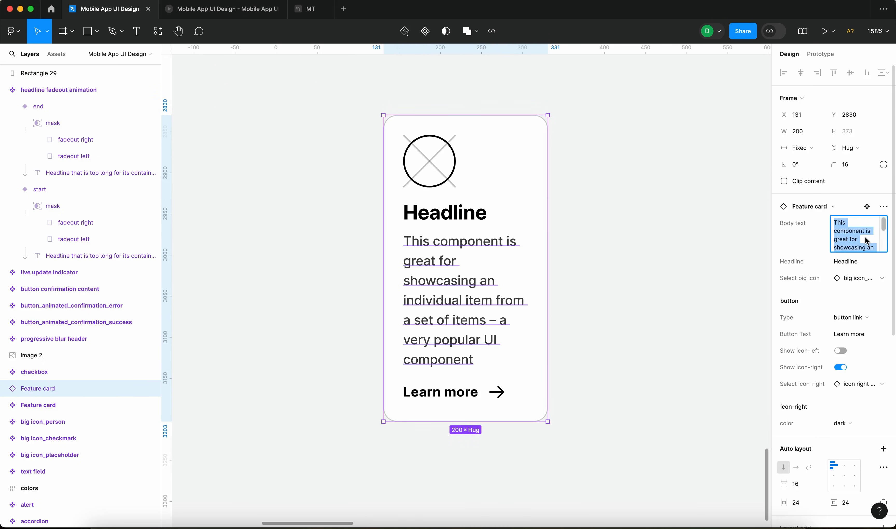
pyautogui.write('item ')
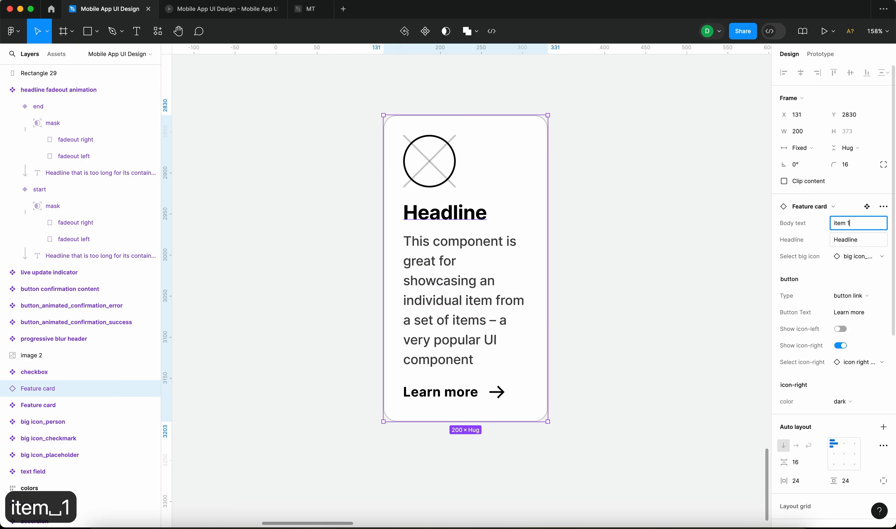
pyautogui.write('1')
pyautogui.press('Return')
pyautogui.click(625, 289)
pyautogui.click(536, 256)
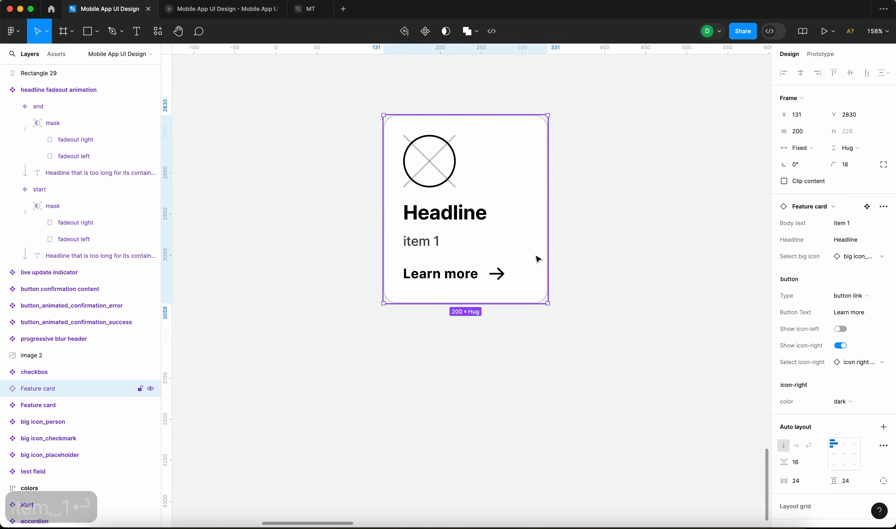
# Step: Hide the "Learn more" button in the Feature card instance
pyautogui.click(463, 282)
pyautogui.click(883, 457)
pyautogui.click(603, 347)
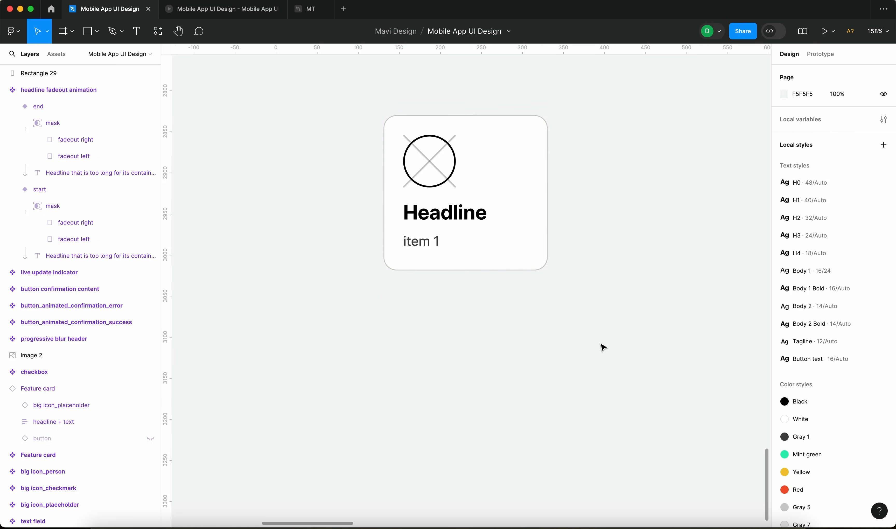
# Step: Swap the card's big icon for big icon_checkmark and move the card to about X 112, Y 2960
pyautogui.scroll(3, 390, 240)
pyautogui.hscroll(3, 390, 240)
pyautogui.click(390, 240)
pyautogui.click(852, 256)
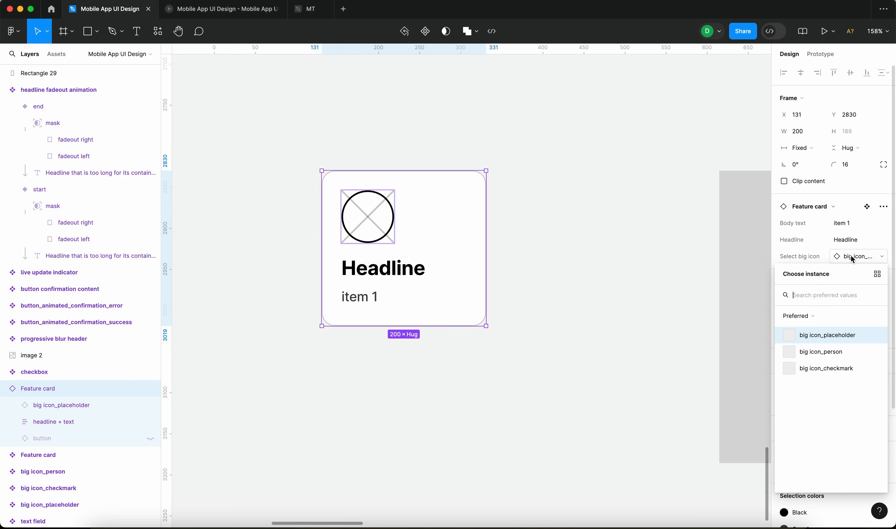
pyautogui.click(836, 370)
pyautogui.click(625, 283)
pyautogui.scroll(-5, 601, 276)
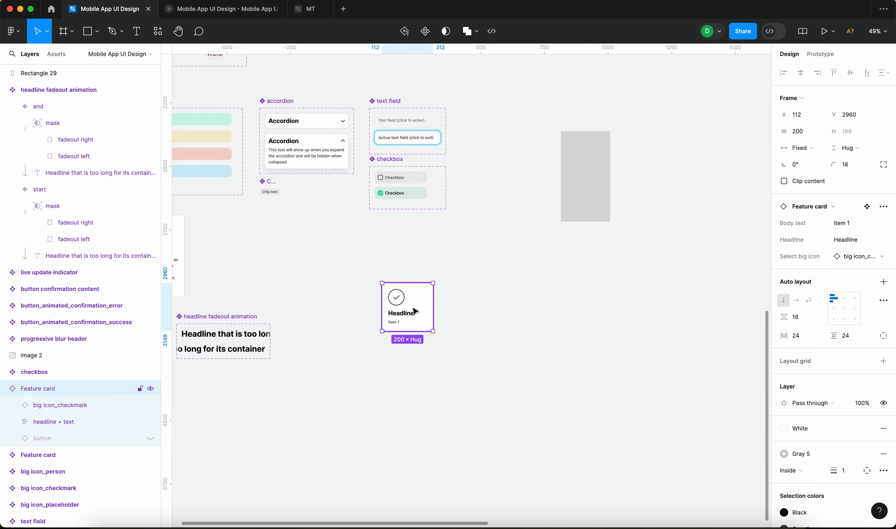
# Step: Duplicate the card to about X 333, Y 2960 and swap the copy's big icon for big icon_person
pyautogui.scroll(5, 412, 311)
pyautogui.keyDown('alt'); pyautogui.moveTo(398, 320); pyautogui.dragTo(541, 321); pyautogui.keyUp('alt')
pyautogui.click(871, 261)
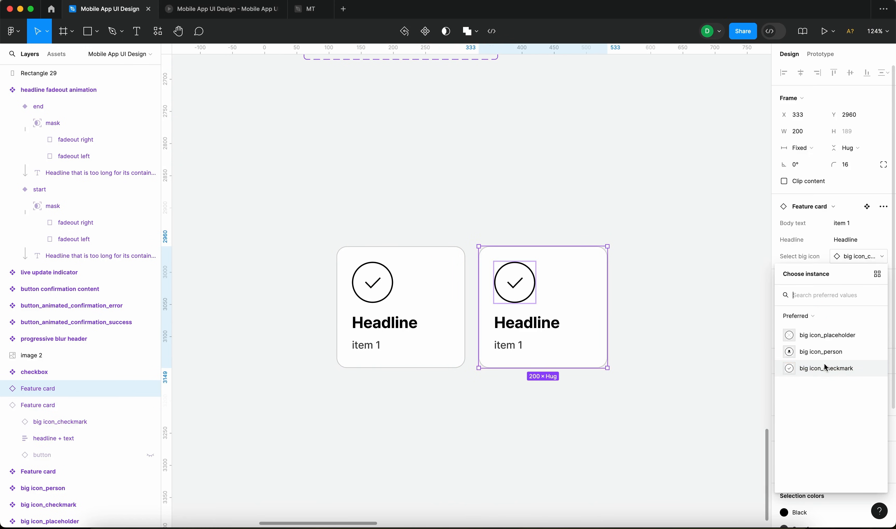
pyautogui.click(832, 351)
pyautogui.press('Escape')
# Step: Duplicate the person card to about X 554, Y 2960 and swap the new copy's big icon for big icon_checkmark
pyautogui.keyDown('alt'); pyautogui.moveTo(518, 321); pyautogui.dragTo(650, 328); pyautogui.keyUp('alt')
pyautogui.click(853, 256)
pyautogui.click(825, 368)
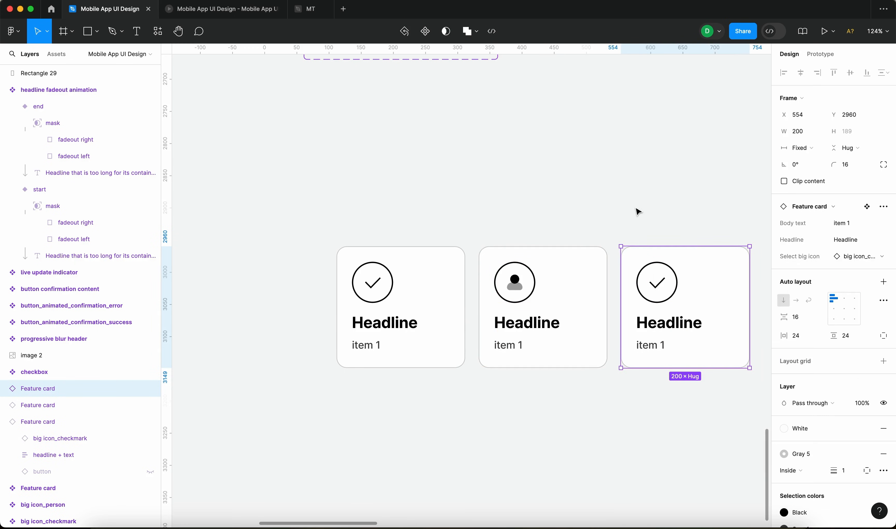
pyautogui.click(585, 200)
# Step: Set the middle card's body text to "item 2" and the third card's body text to "item 3"
pyautogui.hscroll(5, 584, 200)
pyautogui.click(444, 300)
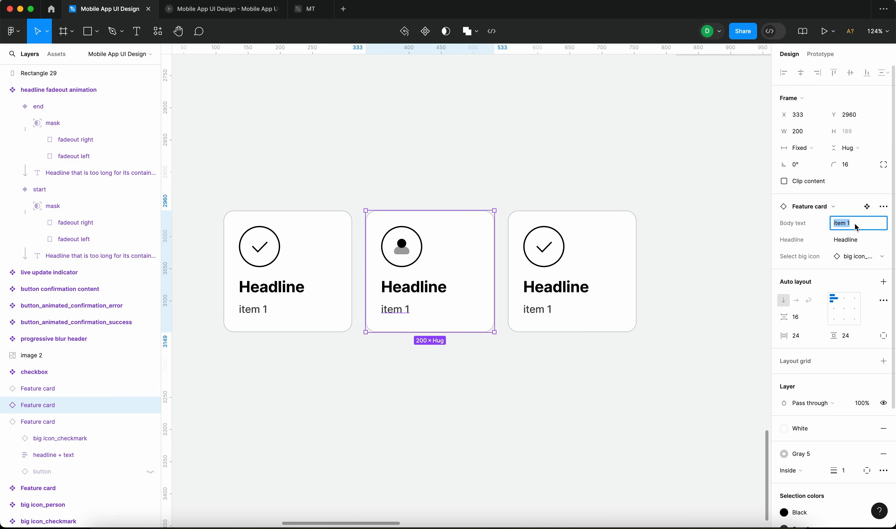
pyautogui.click(550, 304)
pyautogui.click(856, 223)
pyautogui.press('BackSpace')
pyautogui.write('3')
pyautogui.press('Return')
pyautogui.click(562, 186)
pyautogui.scroll(-5, 562, 186)
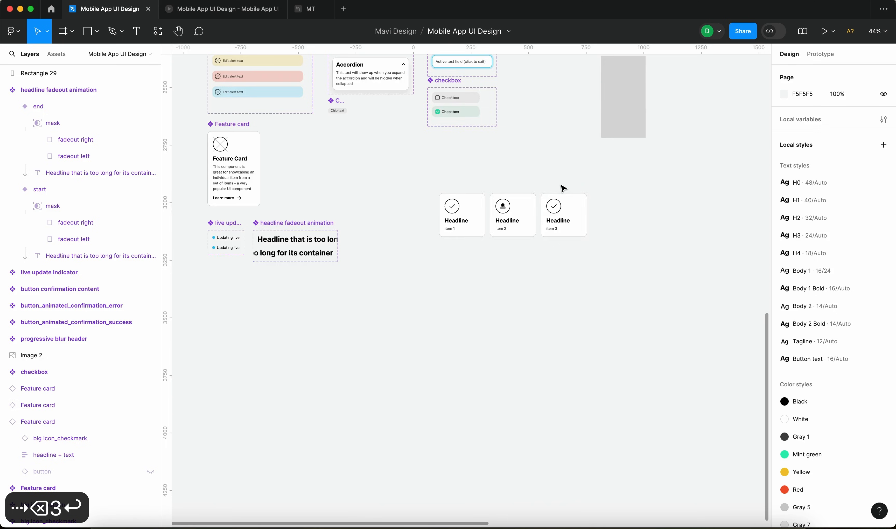
# Step: Duplicate the third feature card to about X 767, Y 2960 and set the copy's body text to "item 4"
pyautogui.moveTo(561, 186); pyautogui.dragTo(466, 229)
pyautogui.scroll(4, 467, 229)
pyautogui.click(450, 283)
pyautogui.moveTo(449, 283); pyautogui.dragTo(556, 293)
pyautogui.click(856, 224)
pyautogui.press('Right')
pyautogui.press('BackSpace')
pyautogui.write('4')
pyautogui.press('Return')
pyautogui.click(664, 214)
pyautogui.scroll(-4, 658, 214)
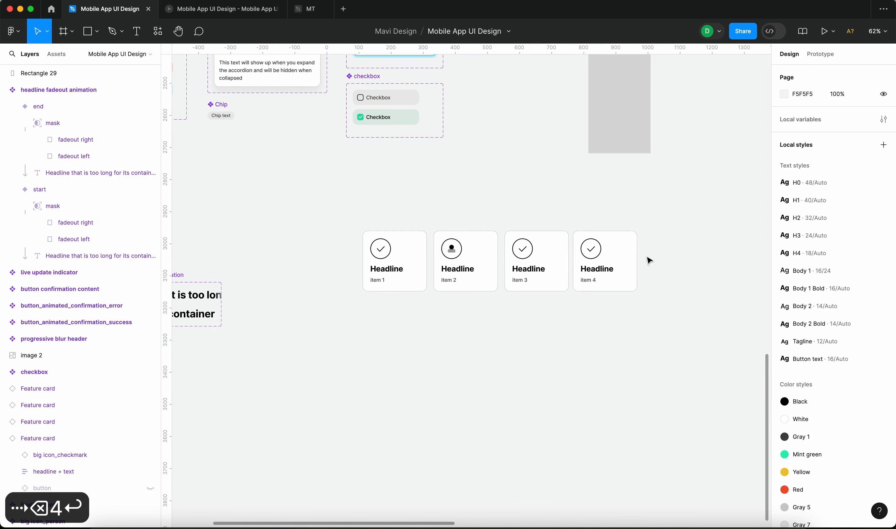
# Step: Wrap the four feature cards in a horizontal auto layout frame with a gap of 24
pyautogui.scroll(4, 614, 273)
pyautogui.moveTo(595, 275); pyautogui.dragTo(603, 274)
pyautogui.scroll(-5, 604, 274)
pyautogui.scroll(3, 462, 393)
pyautogui.scroll(-4, 528, 361)
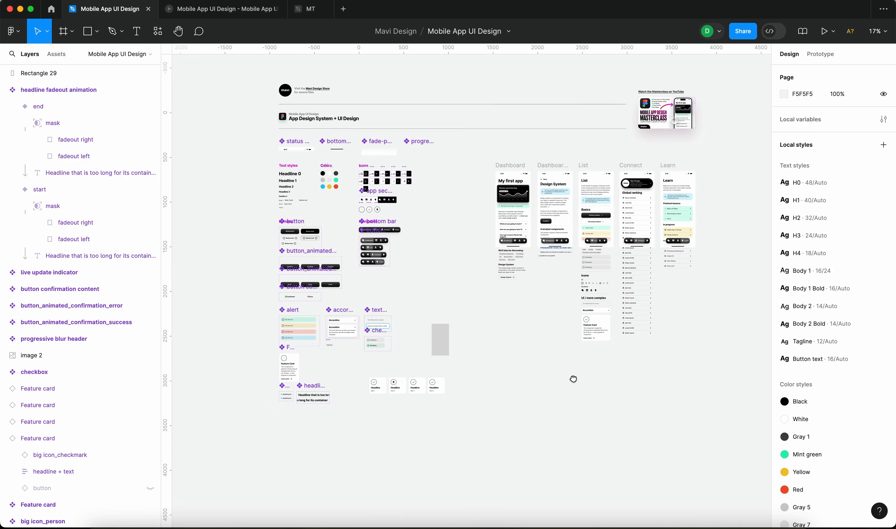
pyautogui.scroll(5, 503, 365)
pyautogui.moveTo(672, 349); pyautogui.dragTo(289, 223)
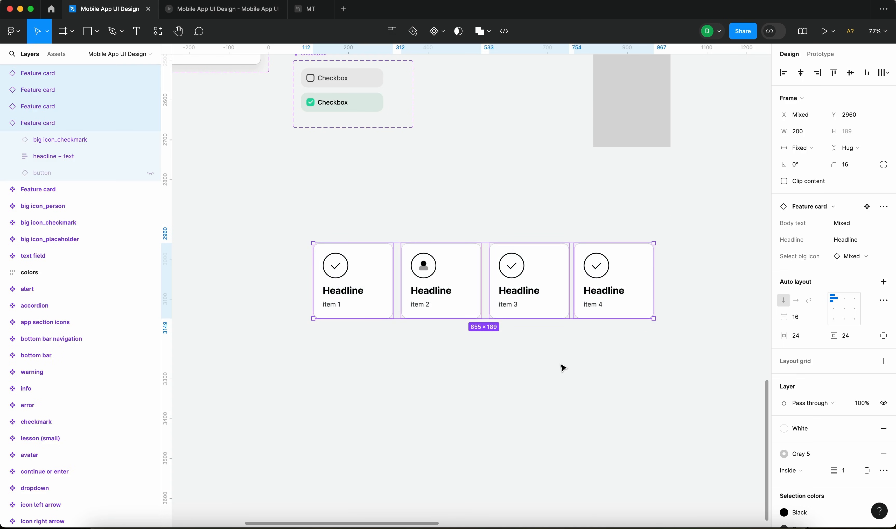
pyautogui.hscroll(3, 563, 368)
pyautogui.scroll(1, 562, 367)
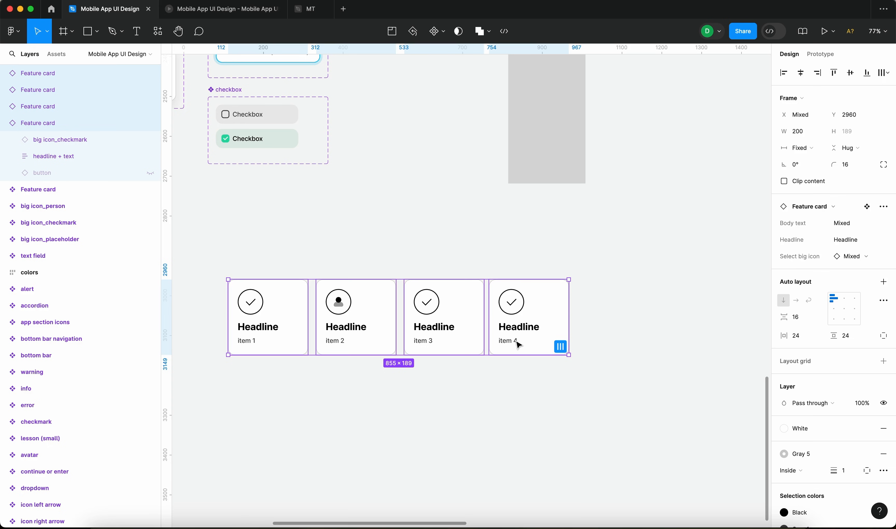
pyautogui.hotkey('shift', 'a')
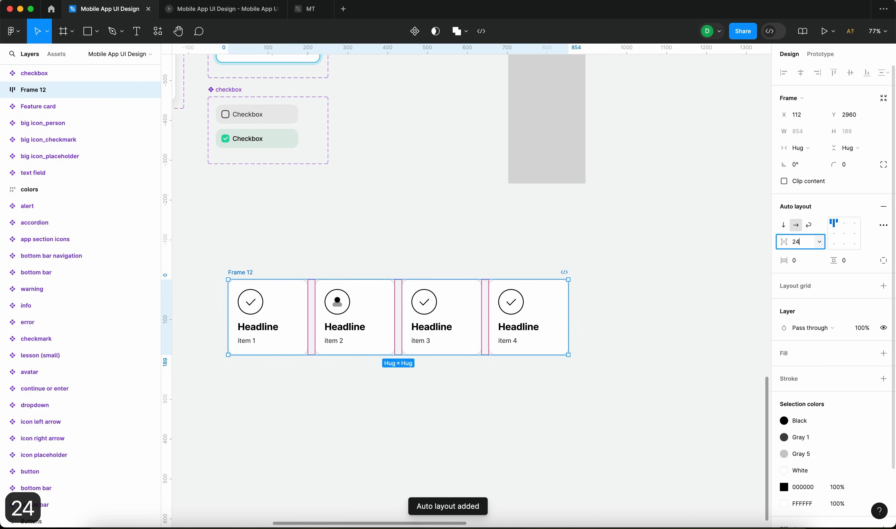
pyautogui.press('Return')
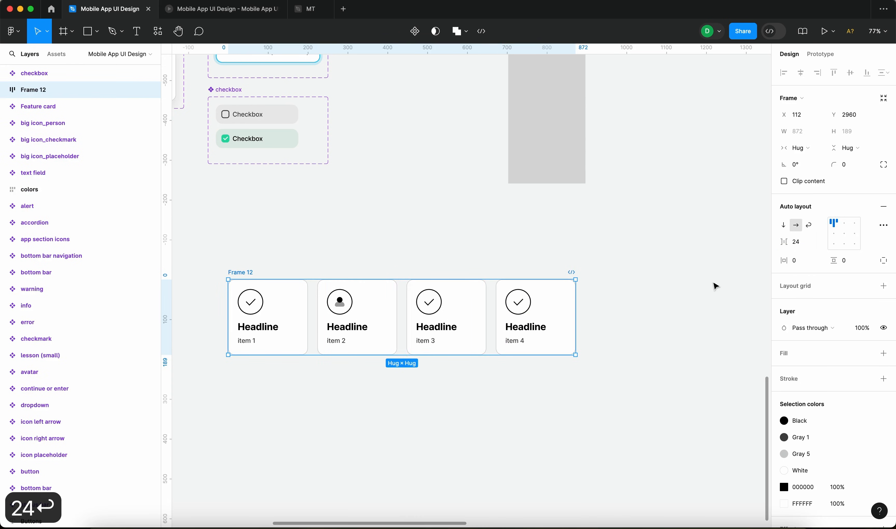
pyautogui.click(447, 229)
# Step: Rename the card row's frame to "horizontal scroll container" and narrow it to about 380 wide
pyautogui.doubleClick(252, 272)
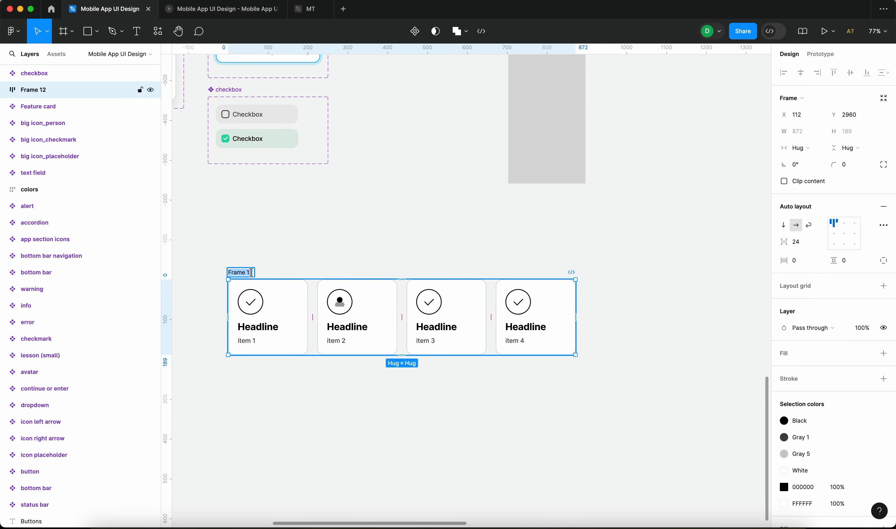
pyautogui.write('horizontal scroll container')
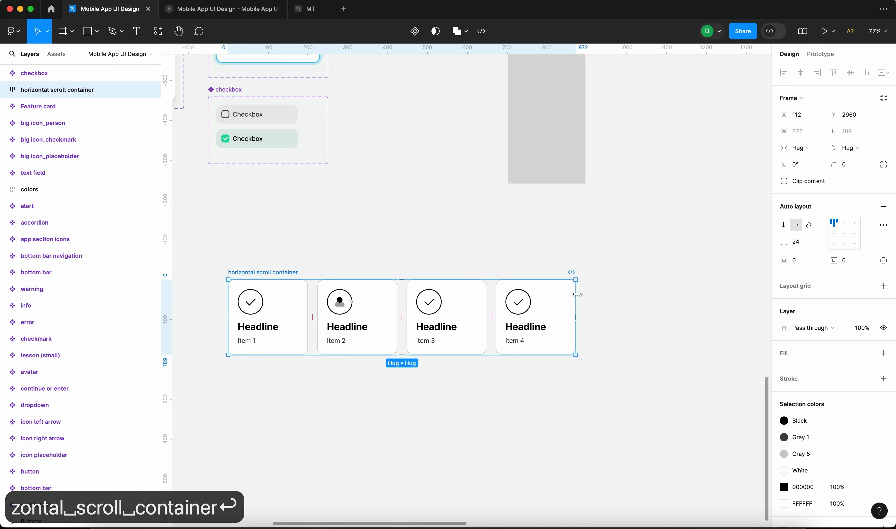
pyautogui.moveTo(526, 295); pyautogui.dragTo(435, 296)
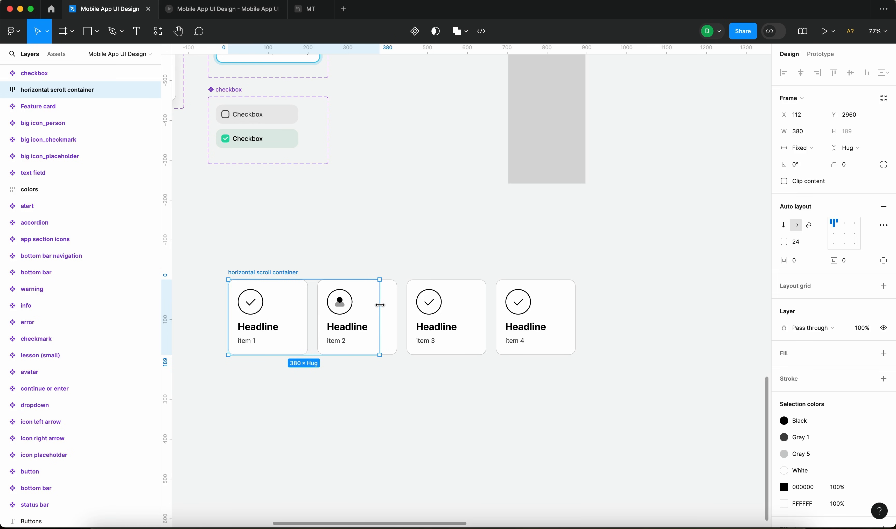
pyautogui.click(408, 226)
# Step: Cut the horizontal scroll container and paste it into the List screen's intro section, below the info alert
pyautogui.scroll(-5, 300, 256)
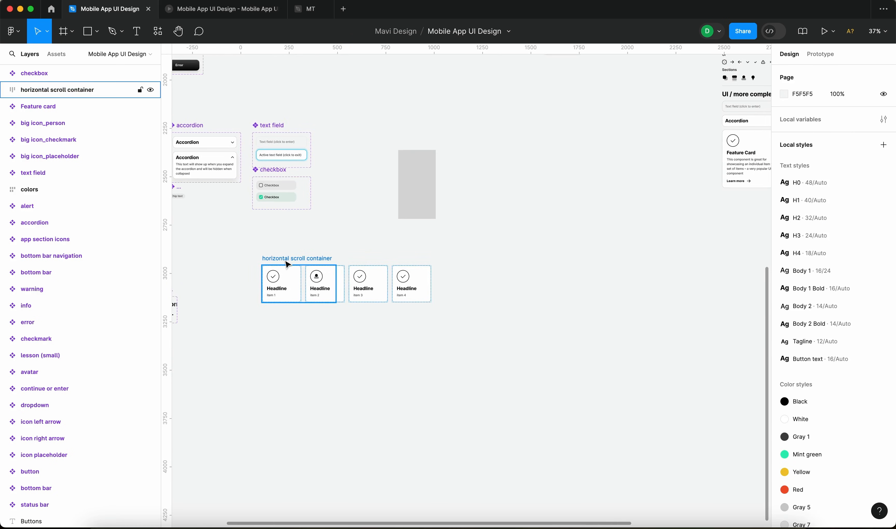
pyautogui.click(287, 262)
pyautogui.moveTo(328, 239); pyautogui.dragTo(410, 266)
pyautogui.scroll(5, 377, 291)
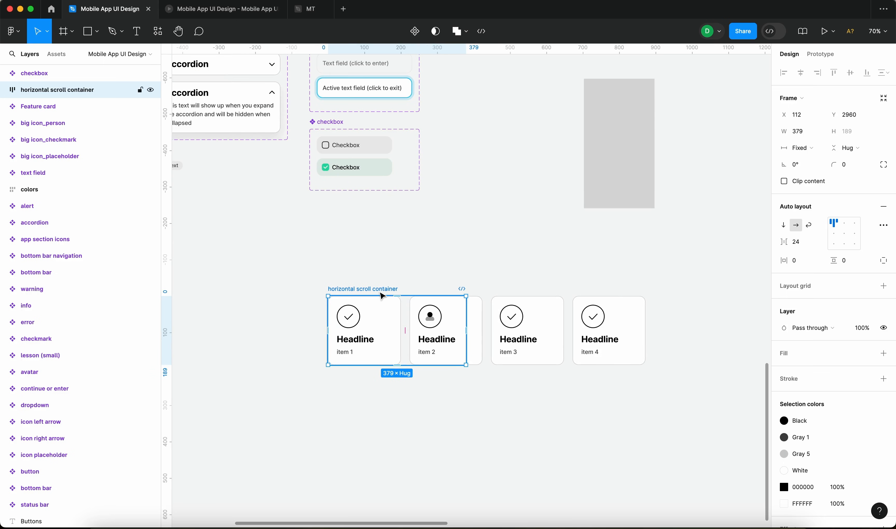
pyautogui.press('super+x')
pyautogui.hscroll(10, 376, 316)
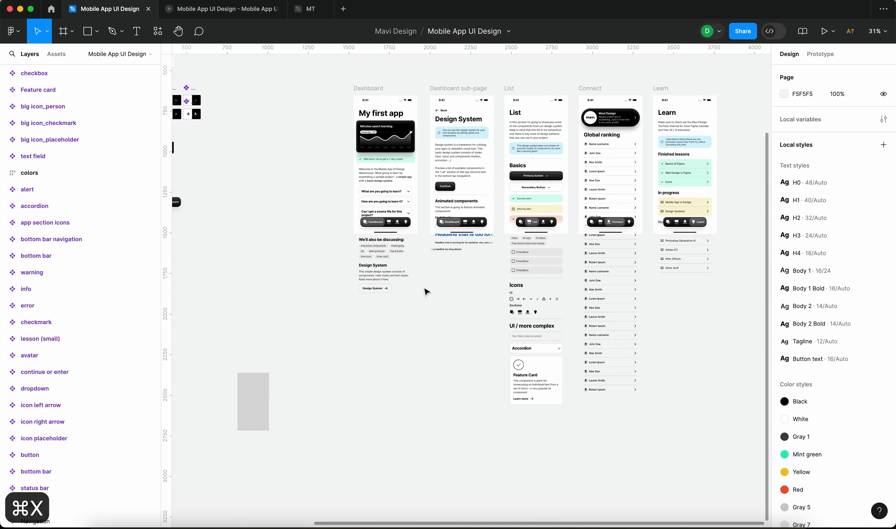
pyautogui.scroll(3, 424, 235)
pyautogui.hscroll(5, 479, 150)
pyautogui.click(440, 171)
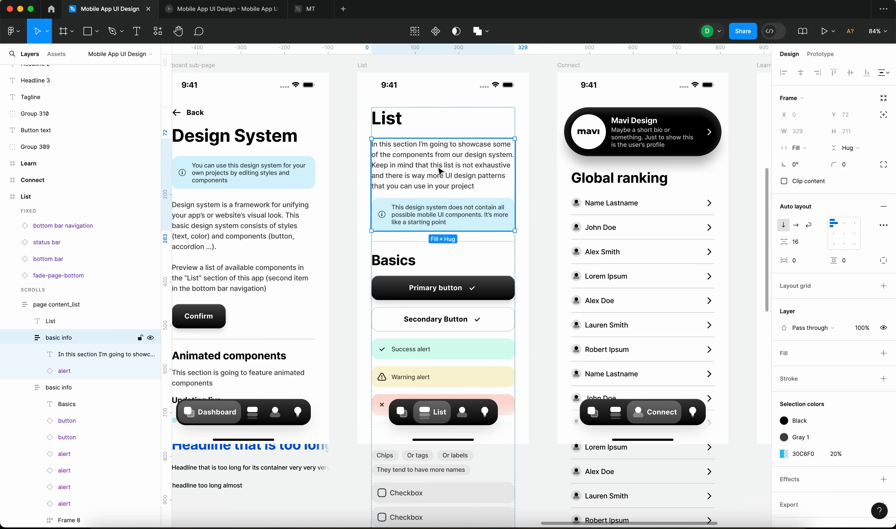
pyautogui.scroll(-3, 473, 181)
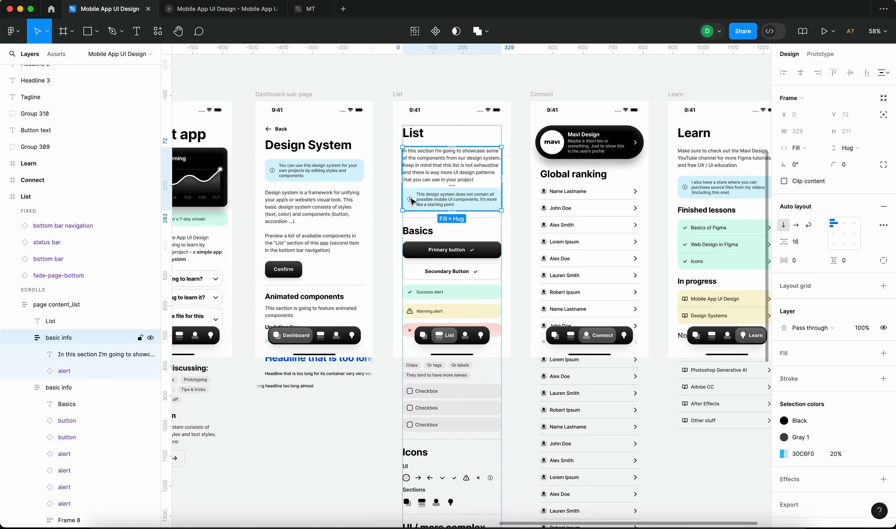
pyautogui.press('super+v')
pyautogui.scroll(6, 434, 195)
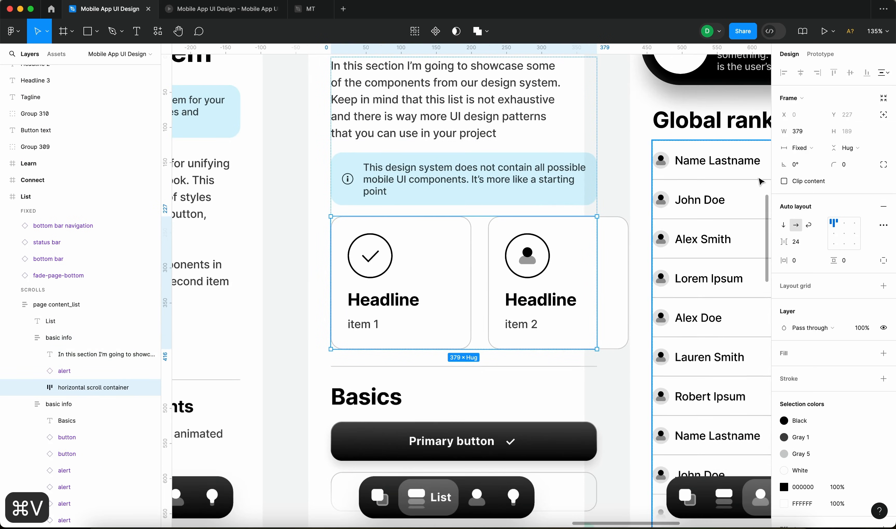
# Step: Set the horizontal scroll container's width to fill the List screen's intro section
pyautogui.click(801, 148)
pyautogui.click(810, 172)
pyautogui.scroll(-2, 603, 171)
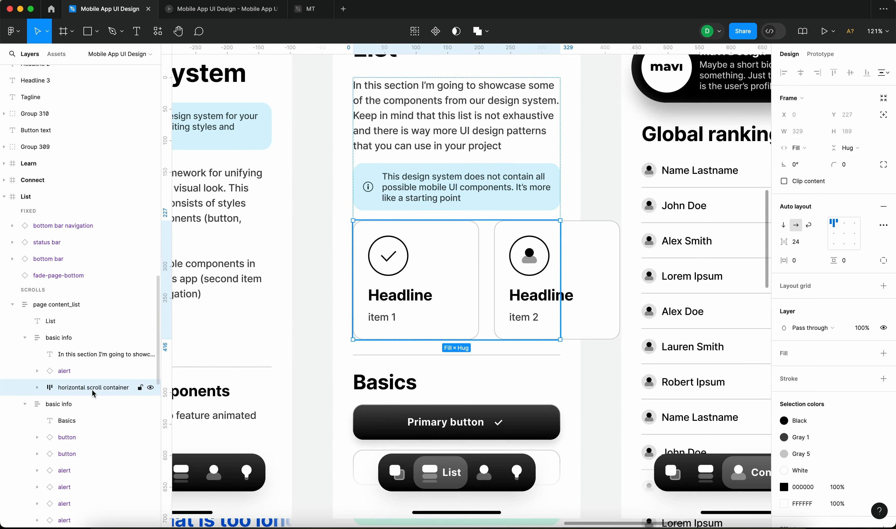
pyautogui.click(605, 183)
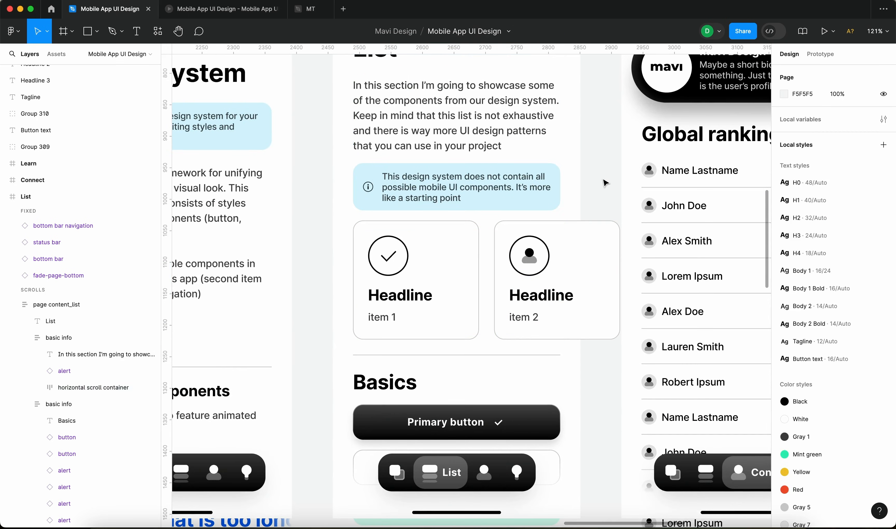
pyautogui.click(450, 296)
pyautogui.hotkey('shift', '0')
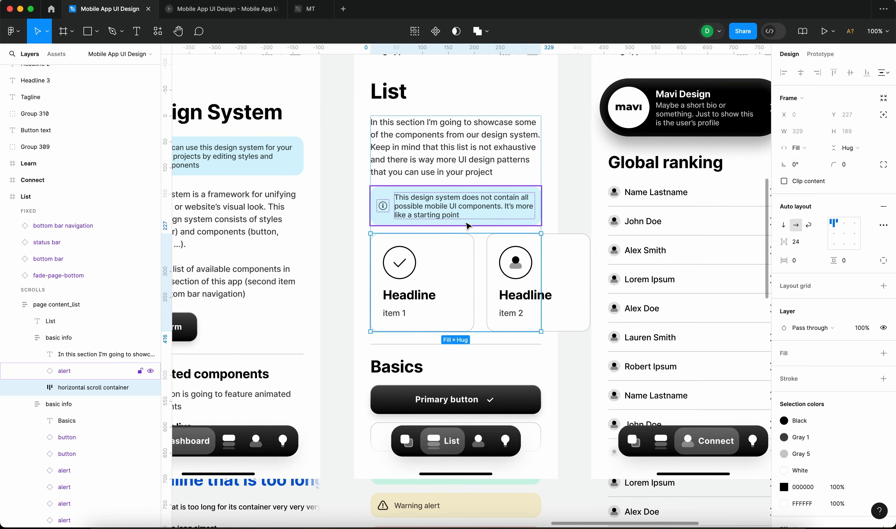
pyautogui.click(579, 142)
pyautogui.doubleClick(455, 284)
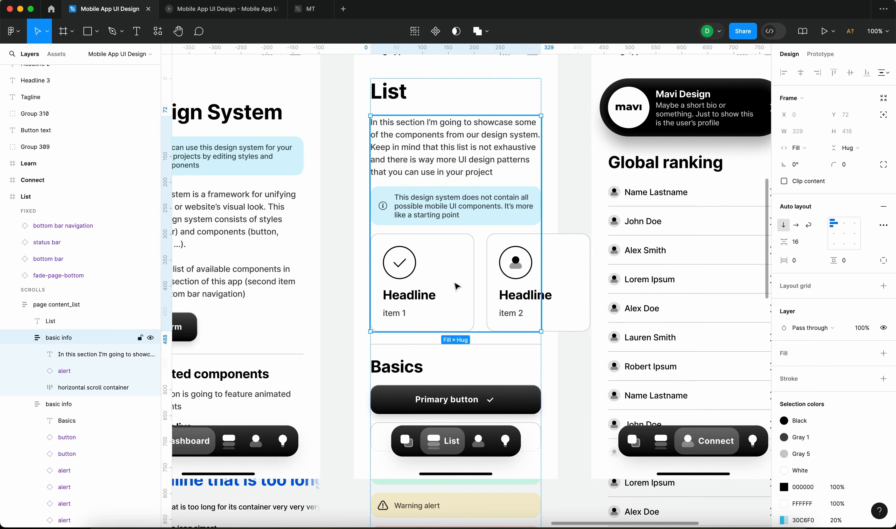
pyautogui.click(555, 185)
pyautogui.scroll(-5, 556, 185)
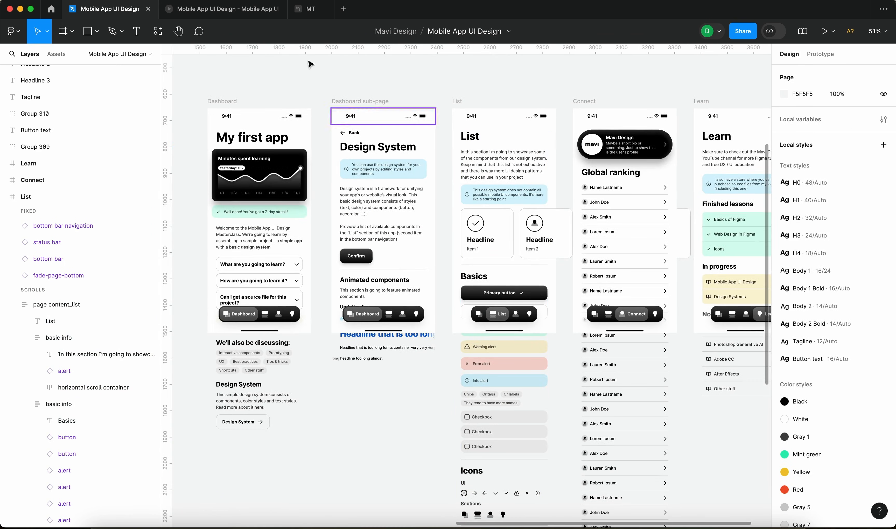
# Step: Switch to the prototype preview, restart it and open the List screen to test how the feature cards scroll
pyautogui.click(232, 9)
pyautogui.press('r')
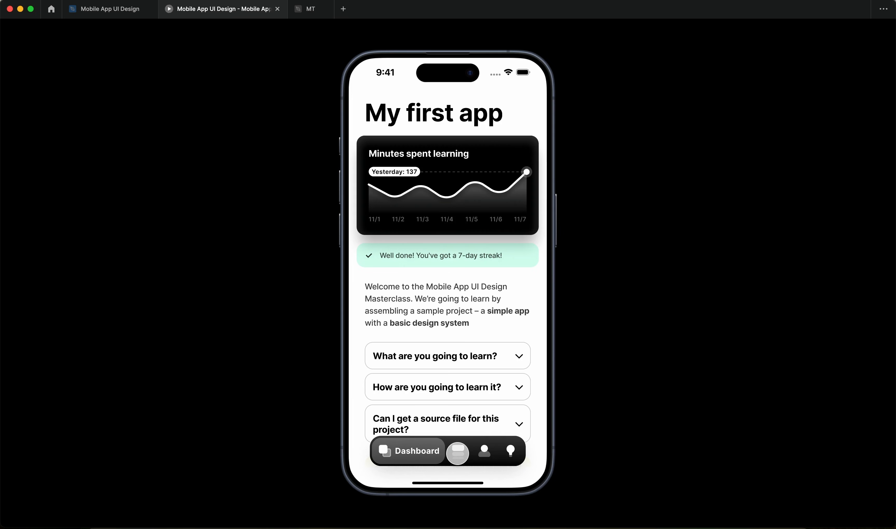
pyautogui.click(457, 453)
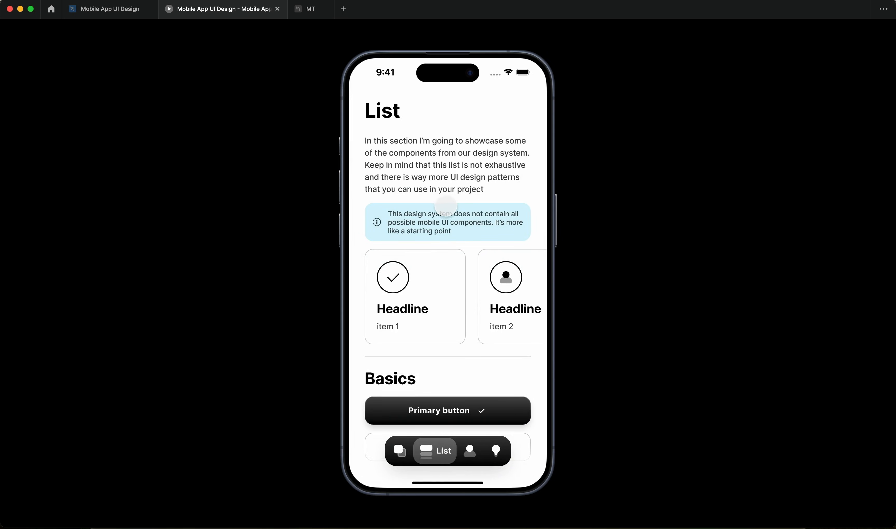
pyautogui.scroll(-5, 446, 205)
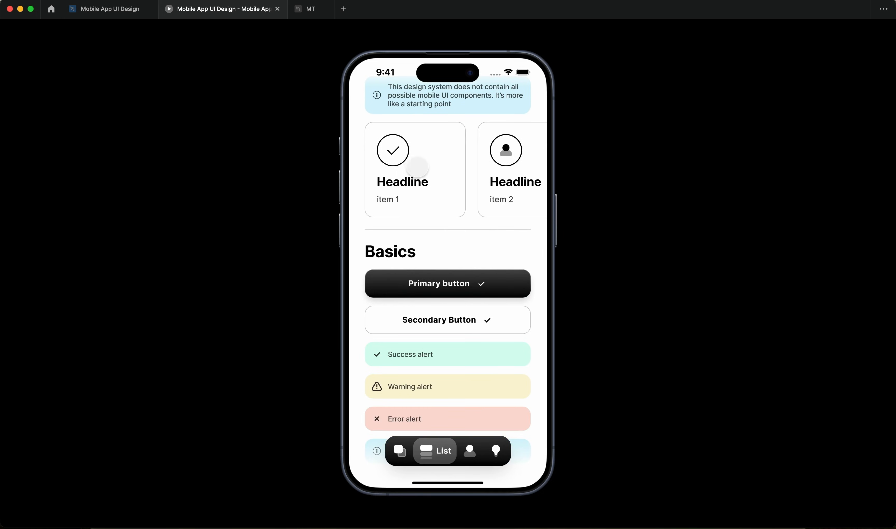
pyautogui.scroll(3, 424, 181)
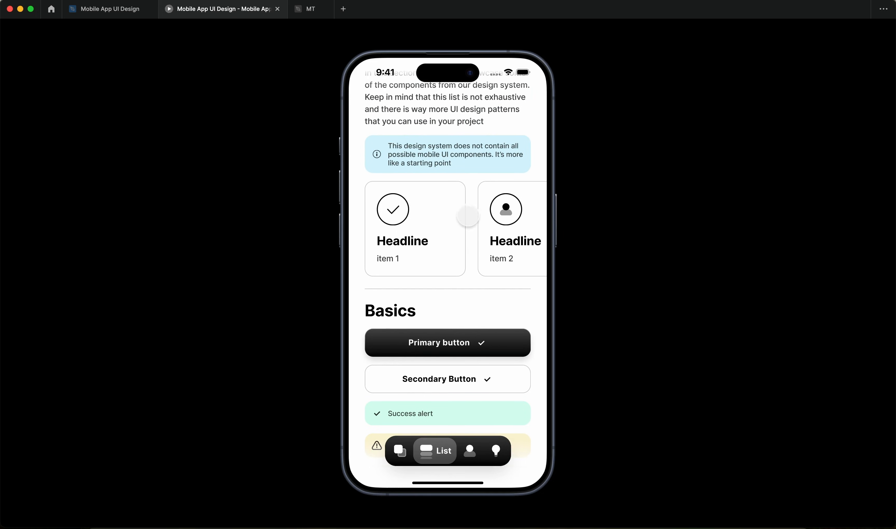
pyautogui.scroll(-1, 465, 216)
pyautogui.scroll(2, 466, 220)
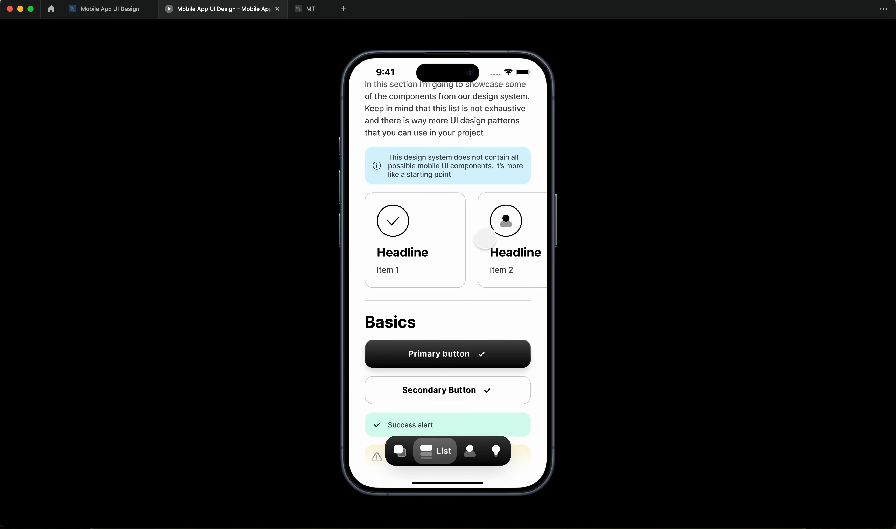
pyautogui.scroll(-3, 440, 243)
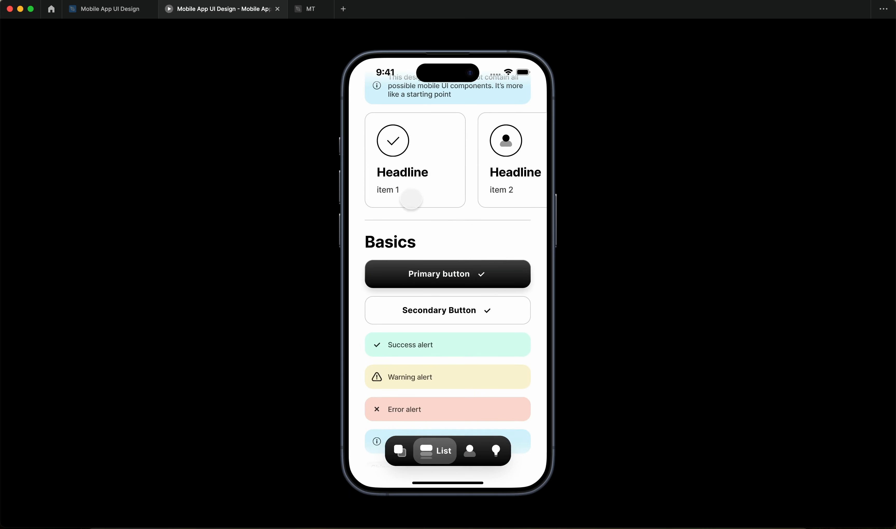
# Step: Back in the design file, set the horizontal scroll container's prototype overflow behavior to Horizontal
pyautogui.click(112, 14)
pyautogui.doubleClick(505, 238)
pyautogui.doubleClick(504, 238)
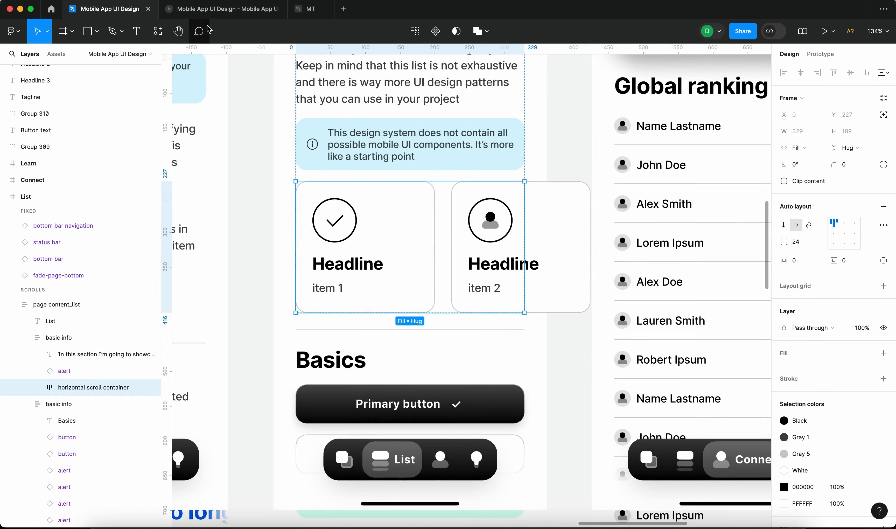
pyautogui.click(215, 10)
pyautogui.scroll(2, 483, 249)
pyautogui.click(129, 11)
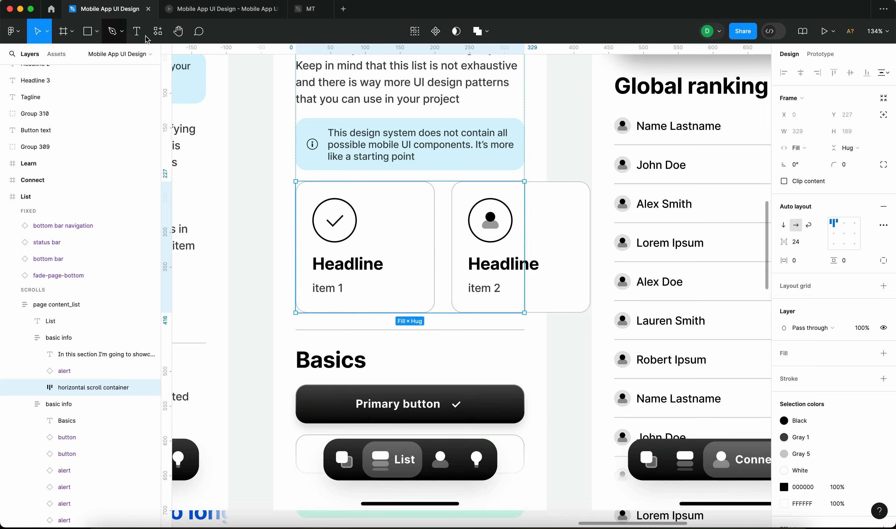
pyautogui.click(814, 57)
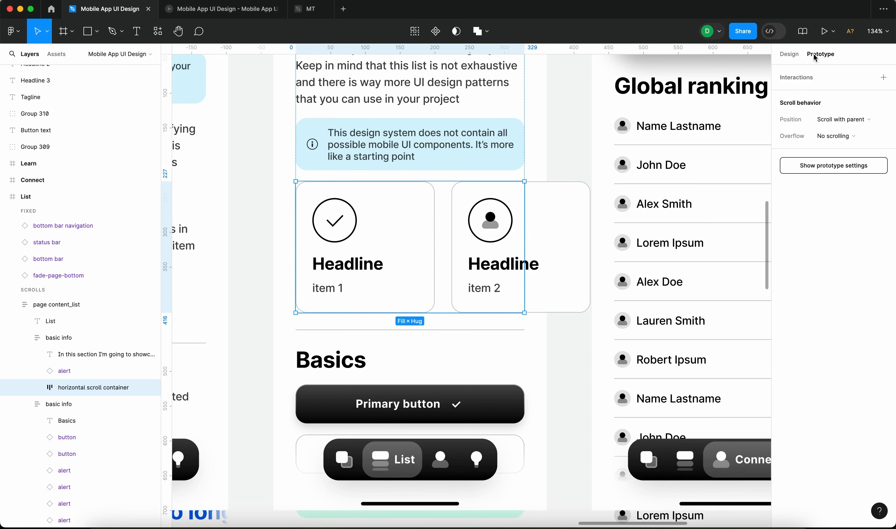
pyautogui.click(40, 387)
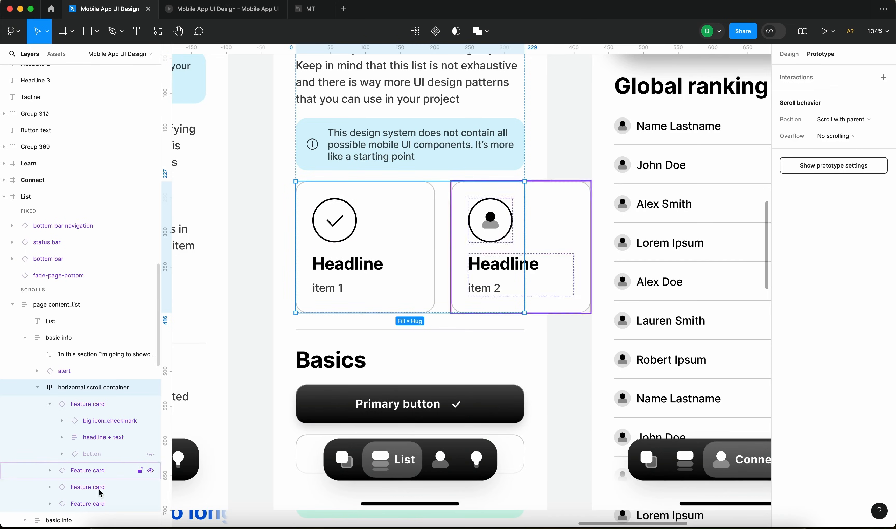
pyautogui.click(50, 404)
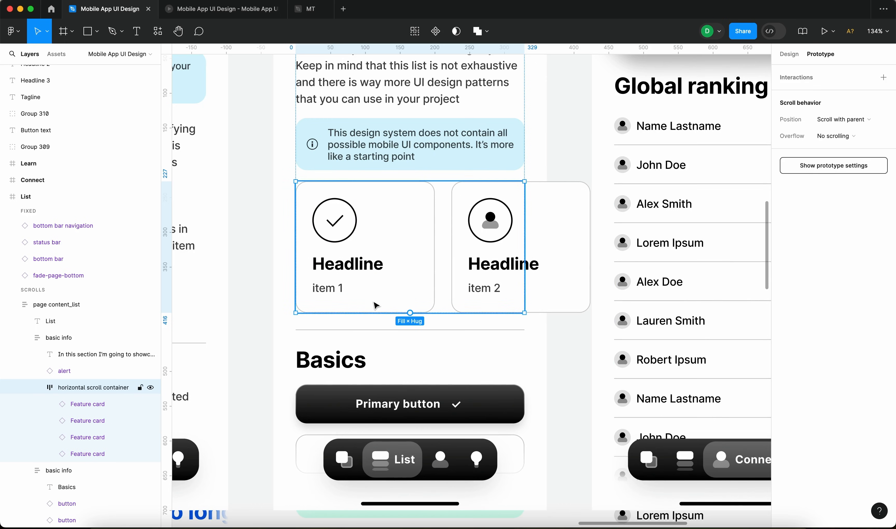
pyautogui.click(864, 139)
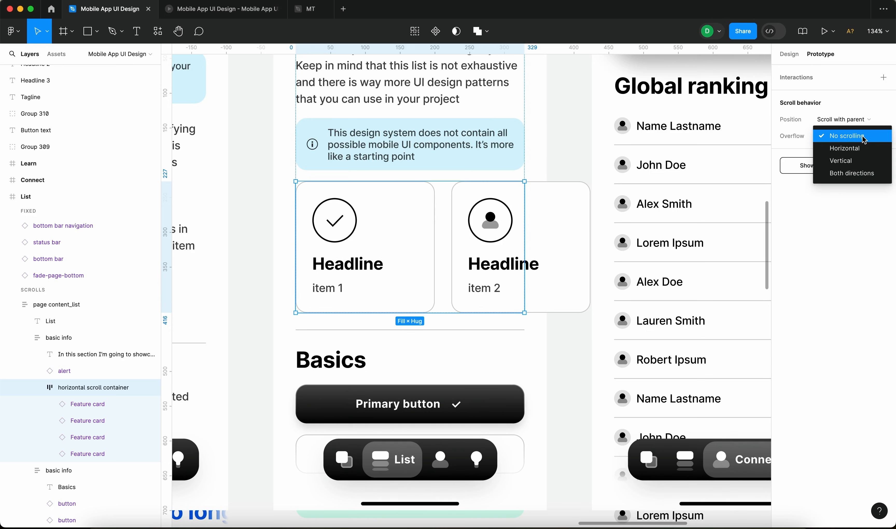
pyautogui.click(864, 148)
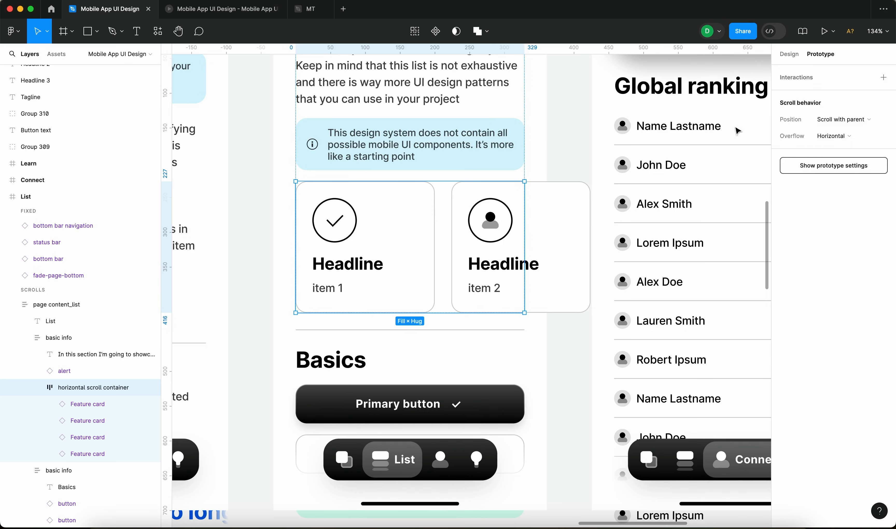
# Step: Test scrolling the feature card row sideways and the List screen vertically in the prototype preview
pyautogui.click(206, 17)
pyautogui.hscroll(1, 454, 246)
pyautogui.hscroll(-1, 454, 246)
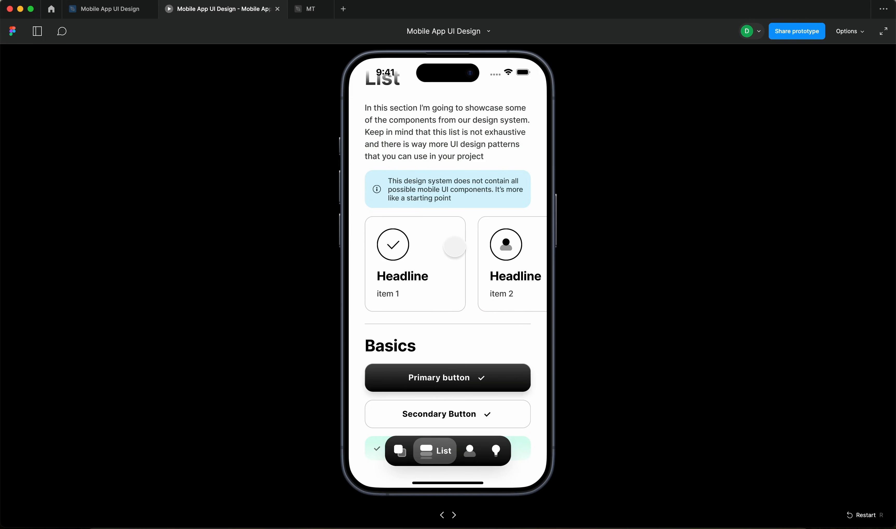
pyautogui.hscroll(10, 455, 246)
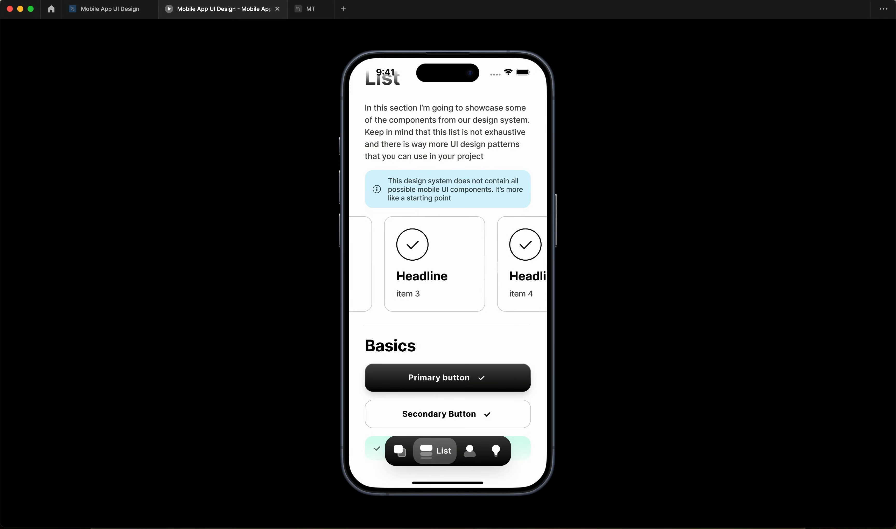
pyautogui.moveTo(403, 279); pyautogui.dragTo(584, 284)
pyautogui.scroll(-3, 460, 266)
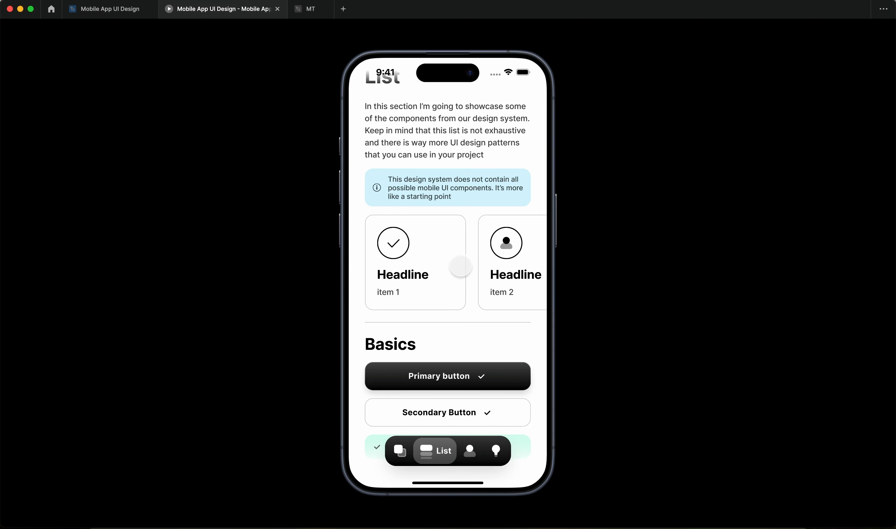
pyautogui.scroll(-3, 460, 264)
pyautogui.scroll(3, 457, 259)
# Step: Return to the design file, clear the selection and survey the whole canvas of components and app screens
pyautogui.click(116, 10)
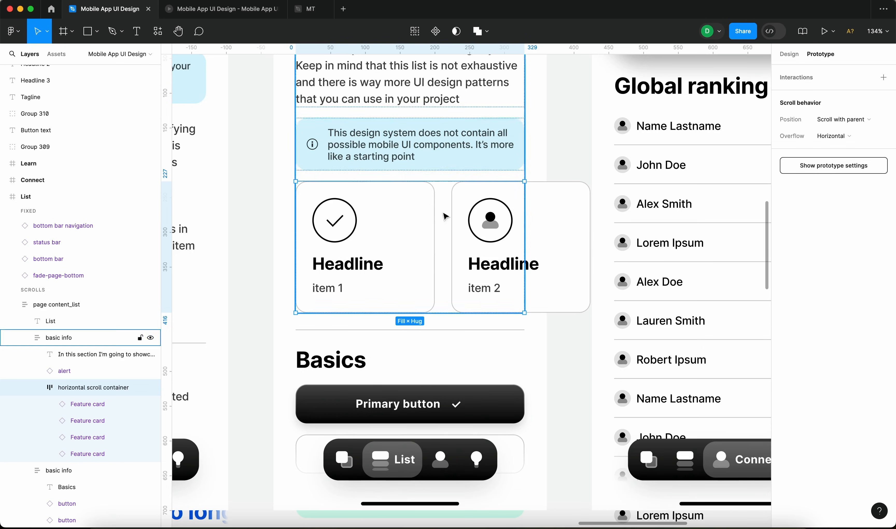
pyautogui.scroll(-5, 461, 220)
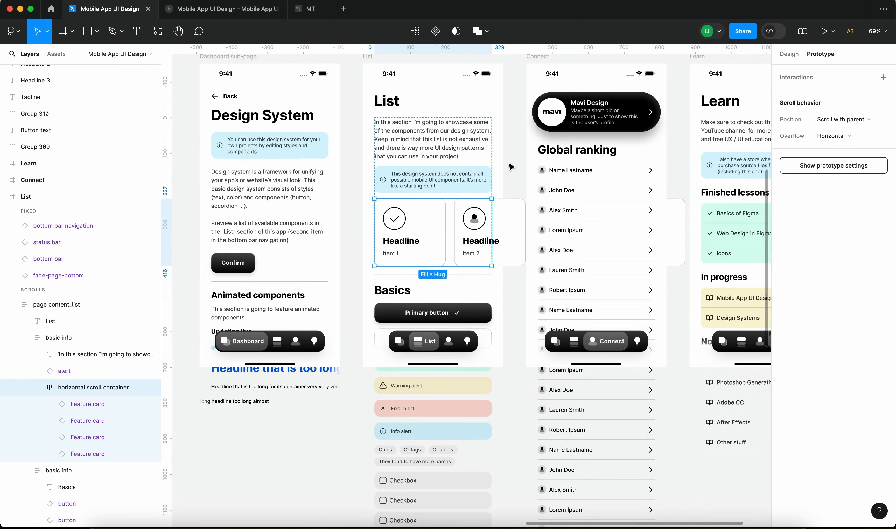
pyautogui.hotkey('ctrl', 'Tab')
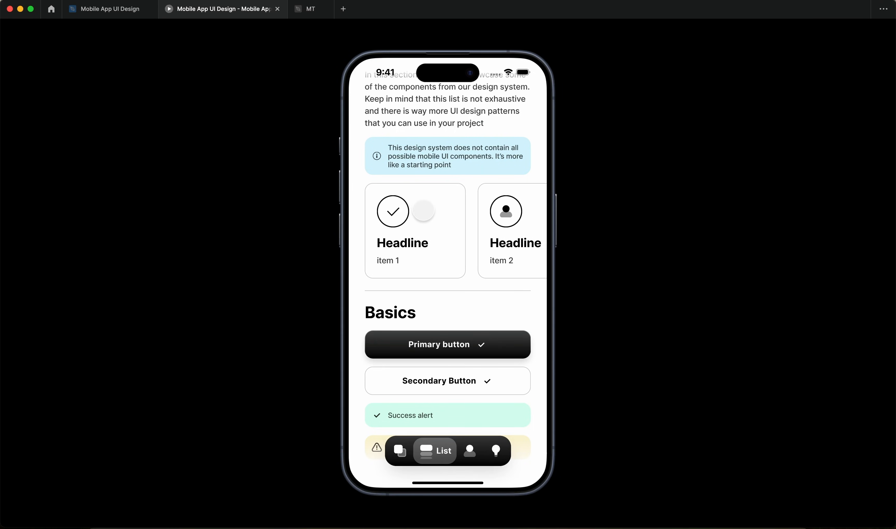
pyautogui.click(110, 14)
pyautogui.scroll(-10, 429, 226)
pyautogui.click(351, 341)
pyautogui.hscroll(-3, 355, 340)
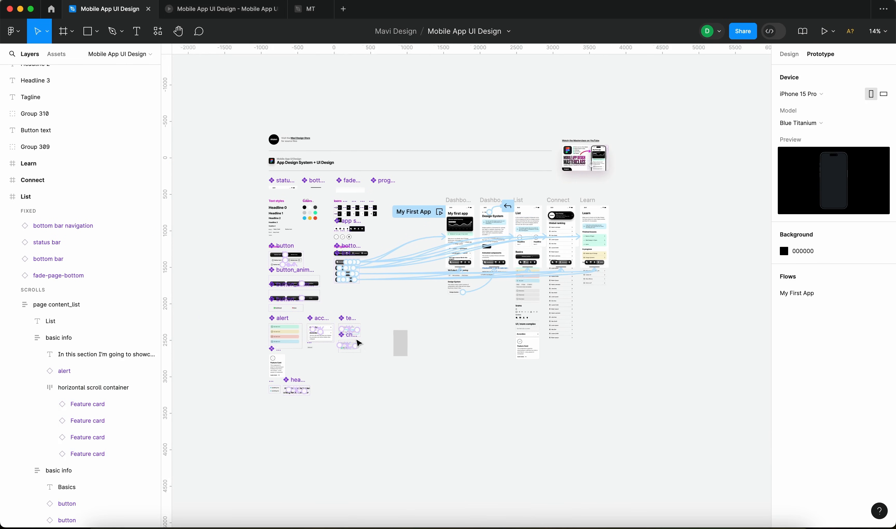